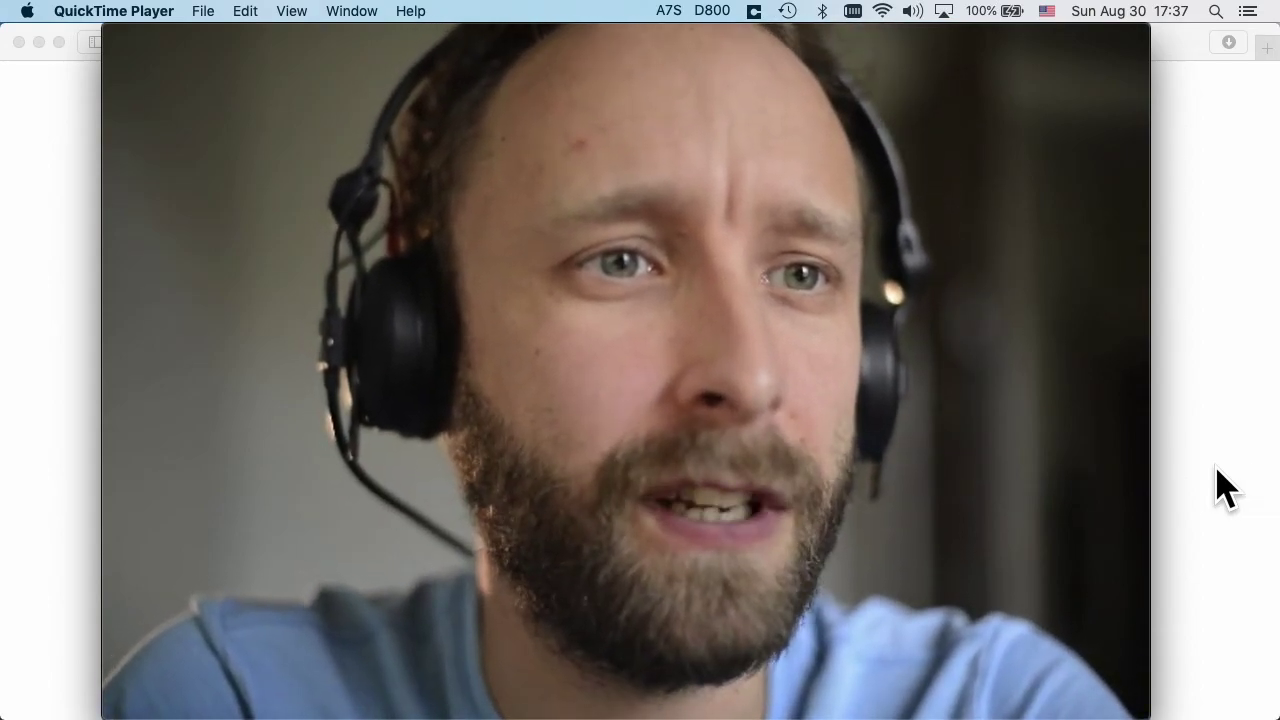
Switch the movie recording's camera source to the A7S.
mouse_move(1034, 446)
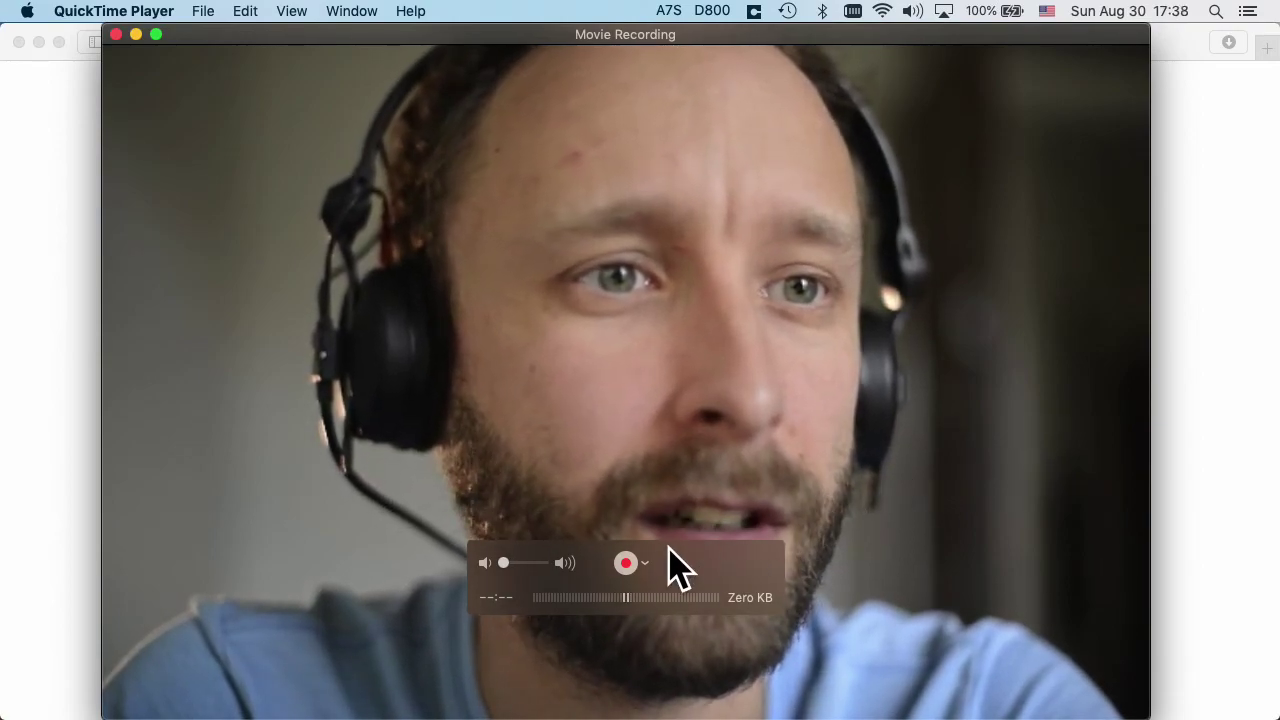
left_click(646, 562)
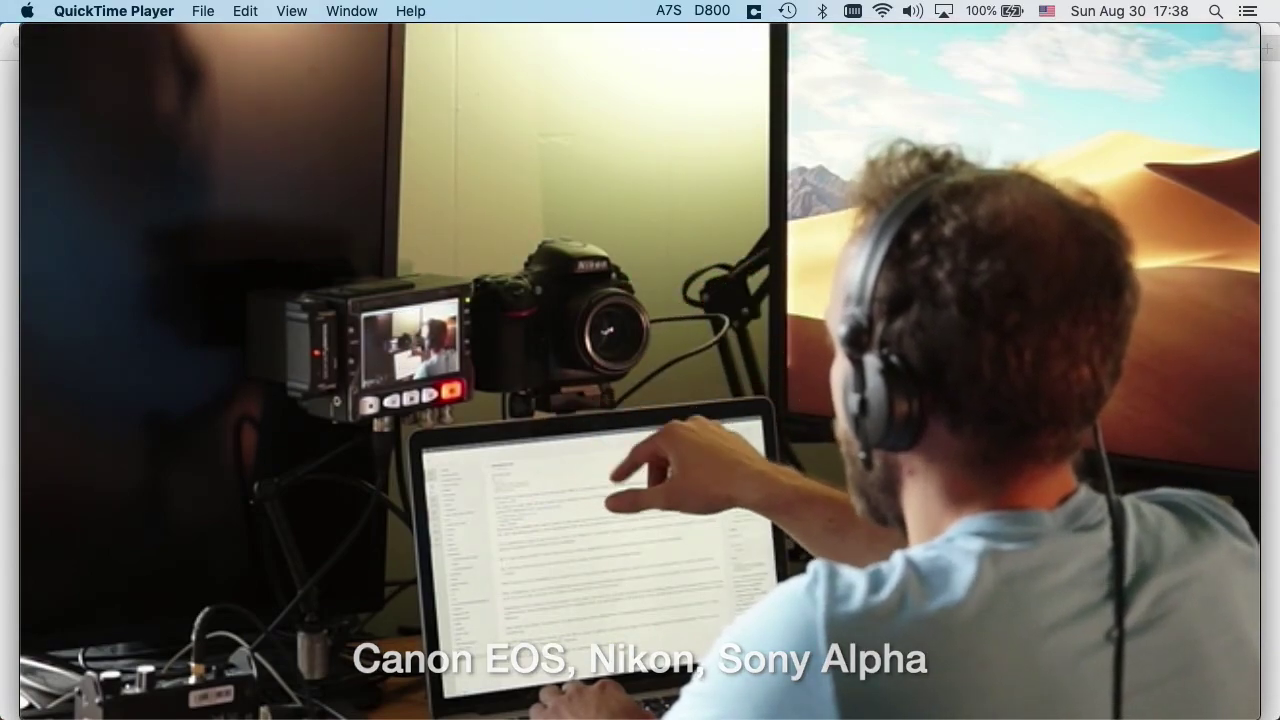
mouse_move(737, 537)
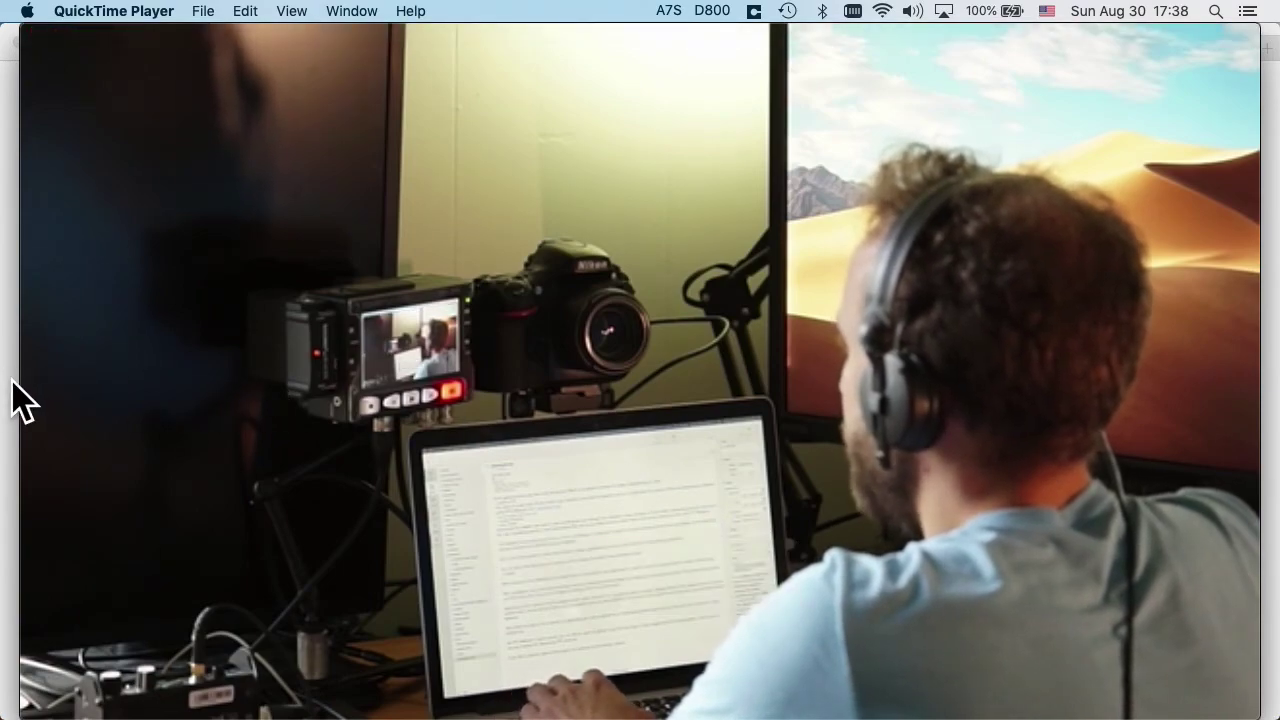
Switch to Safari, open ptpwebcam.org and download the PTP Webcam v1.0.0-rc3 installation package.
key("super+Tab")
type("https://ptpwebcam.org/")
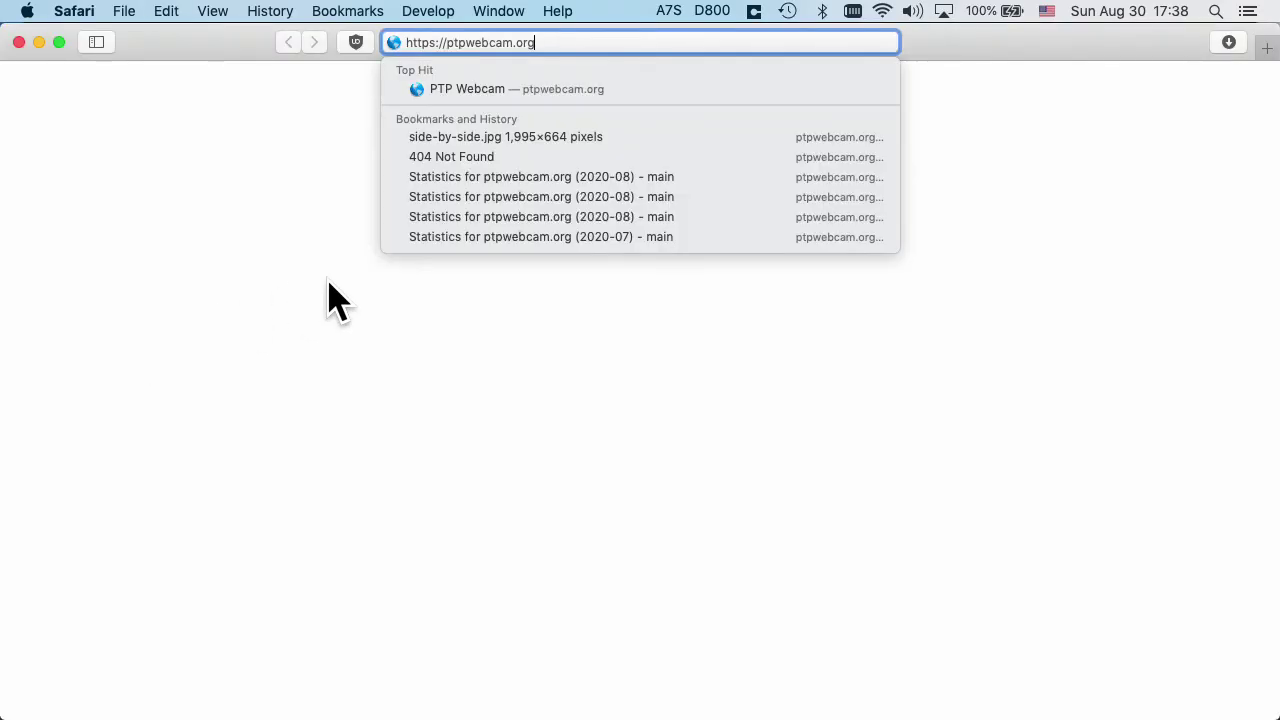
key("Return")
scroll(640, 400, "down", 2)
scroll(634, 398, "down", 5)
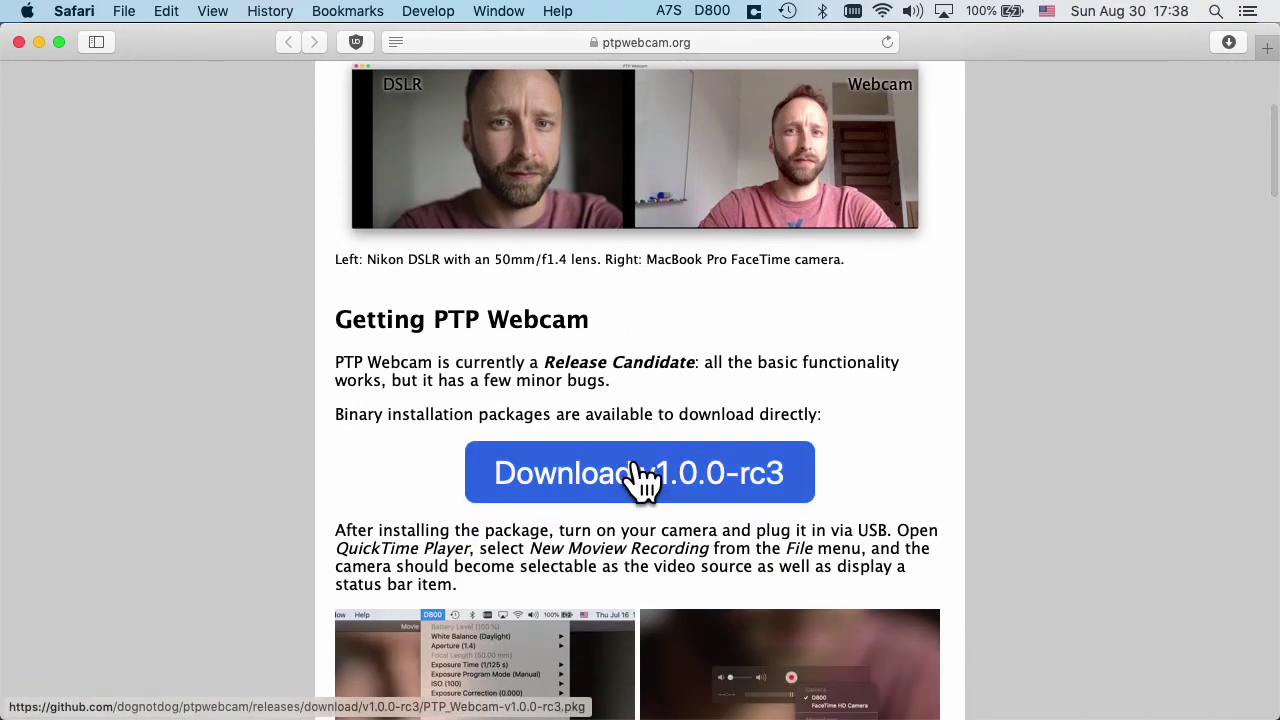
left_click(640, 478)
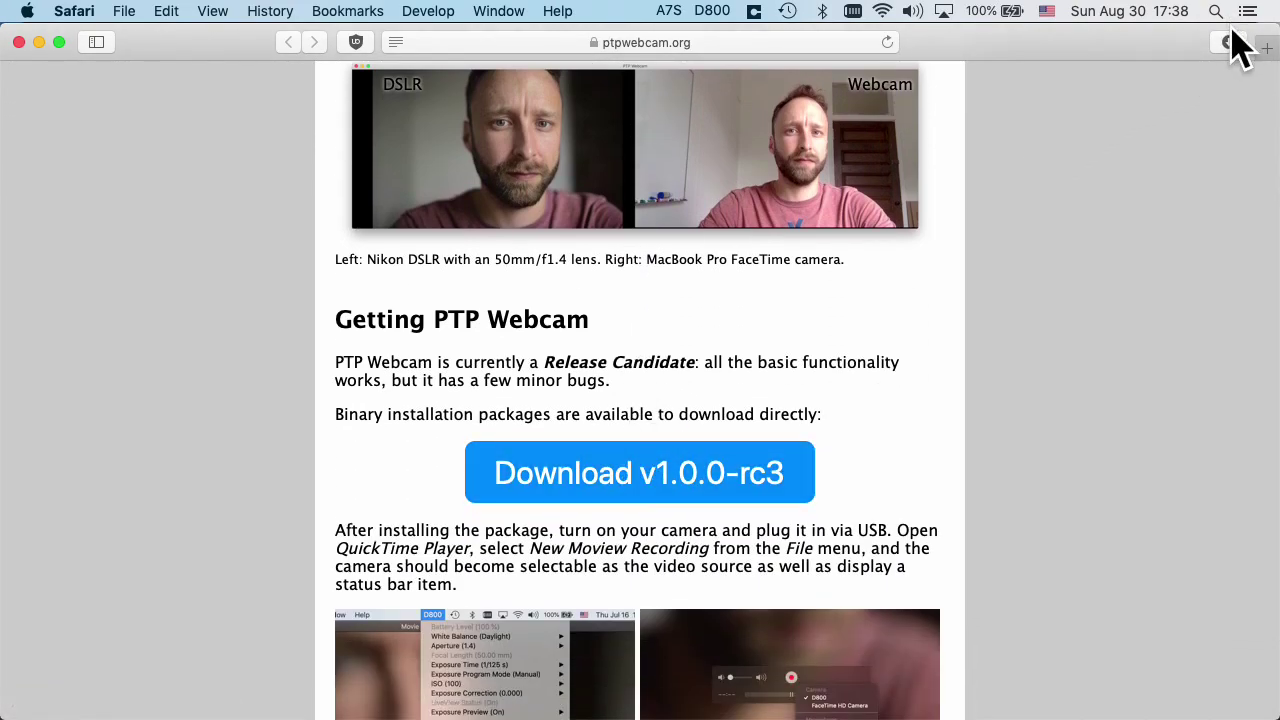
Open the downloaded PTP_Webcam-v1.0.0-rc3.pkg and accept the software license agreement.
left_click(1229, 43)
double_click(1078, 122)
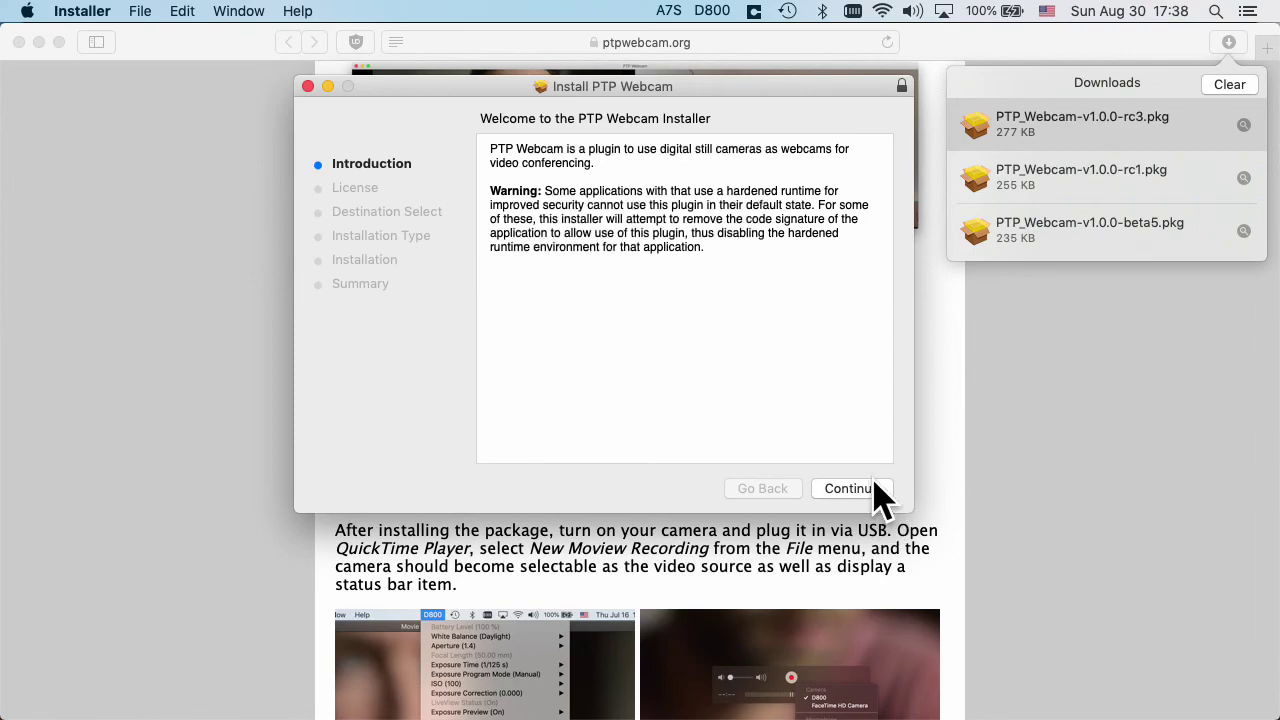
left_click(876, 490)
left_click(875, 490)
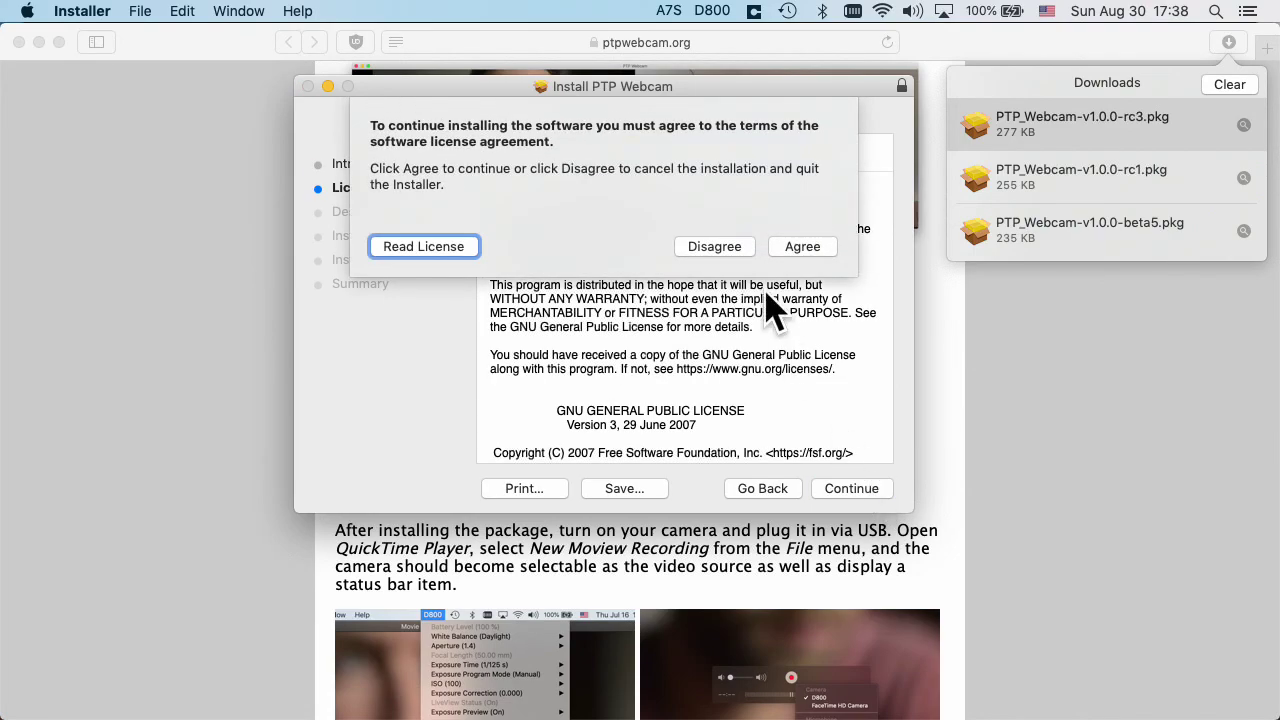
left_click(805, 248)
left_click(866, 492)
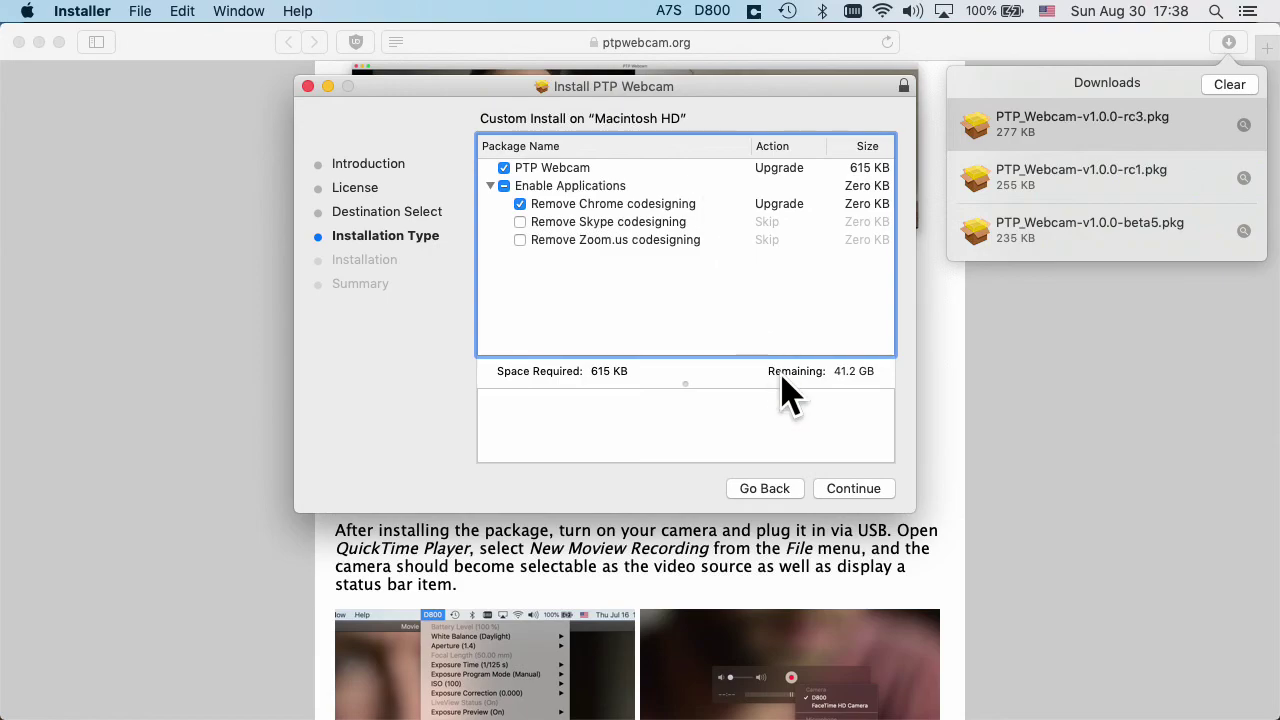
Install PTP Webcam on Macintosh HD, authorising it with the account password, and keep the installer package.
left_click(855, 489)
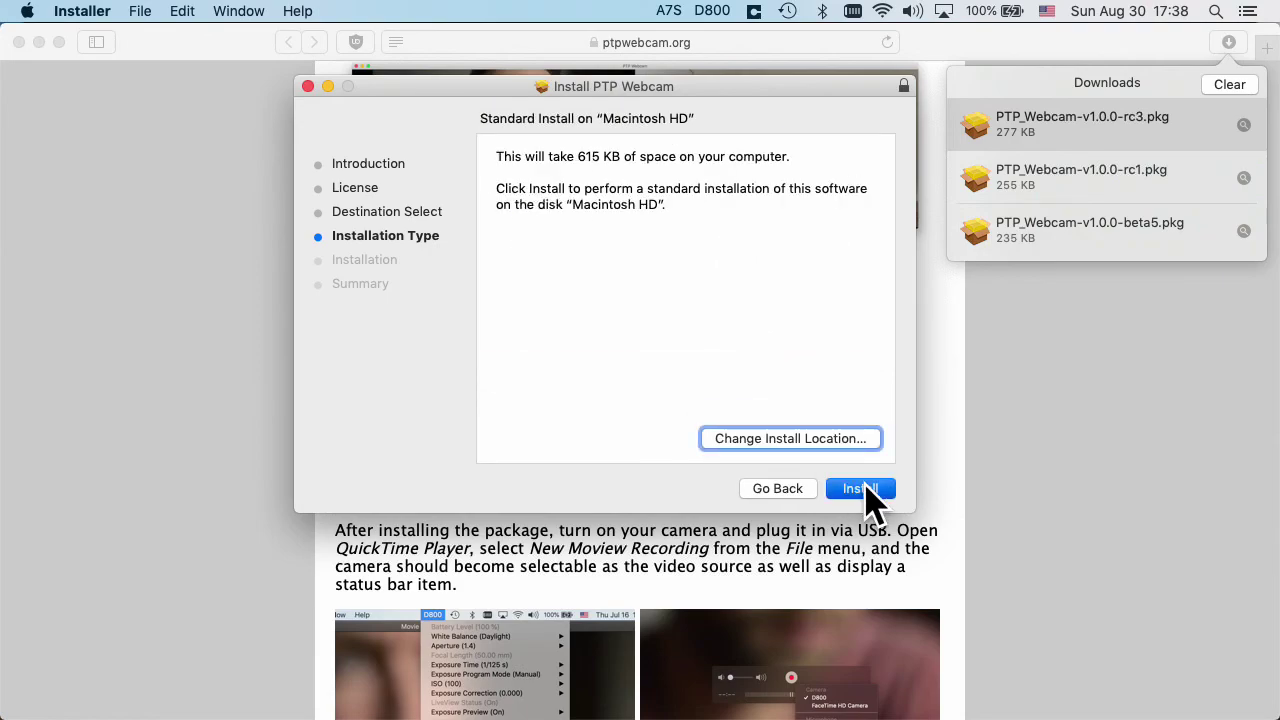
left_click(866, 489)
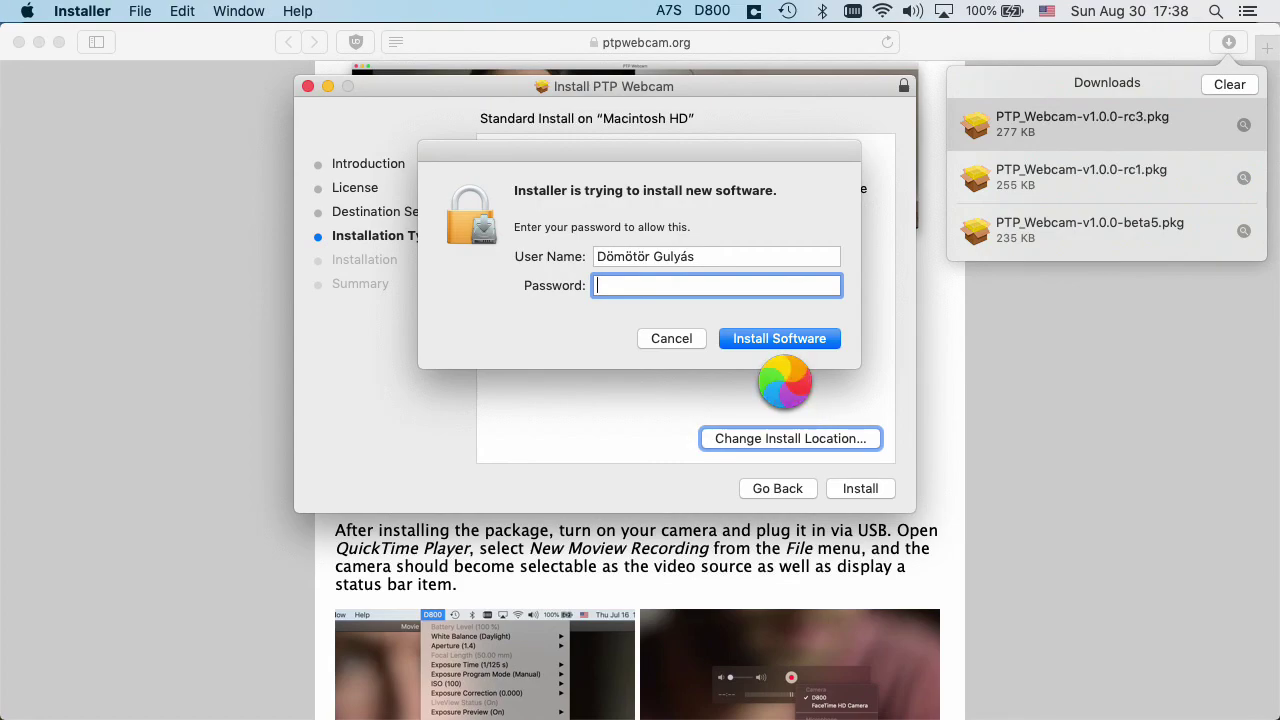
key("Return")
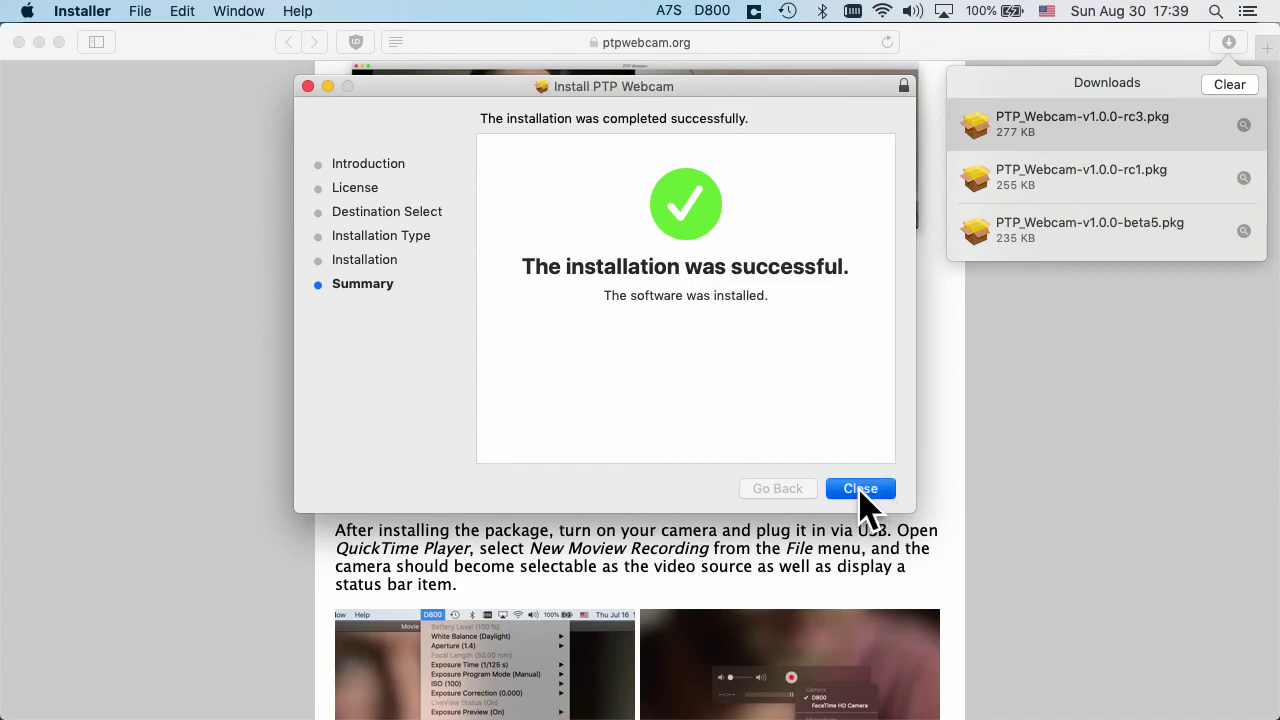
left_click(862, 492)
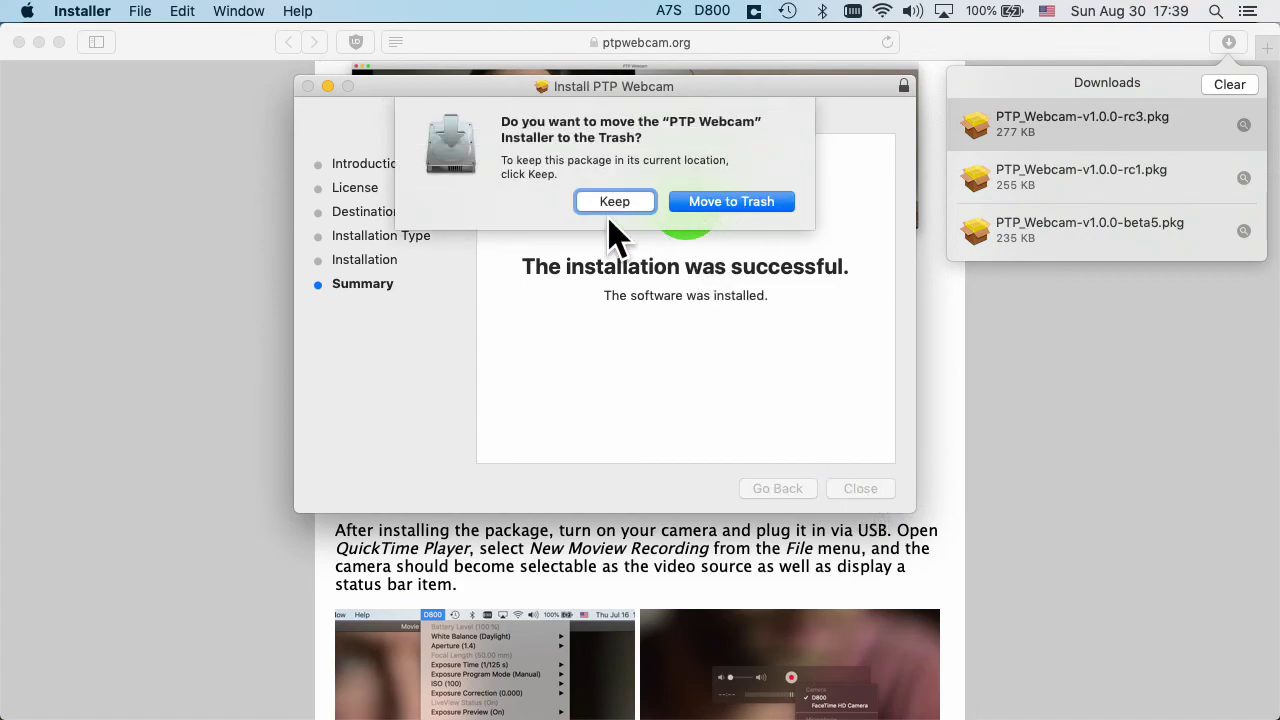
left_click(610, 205)
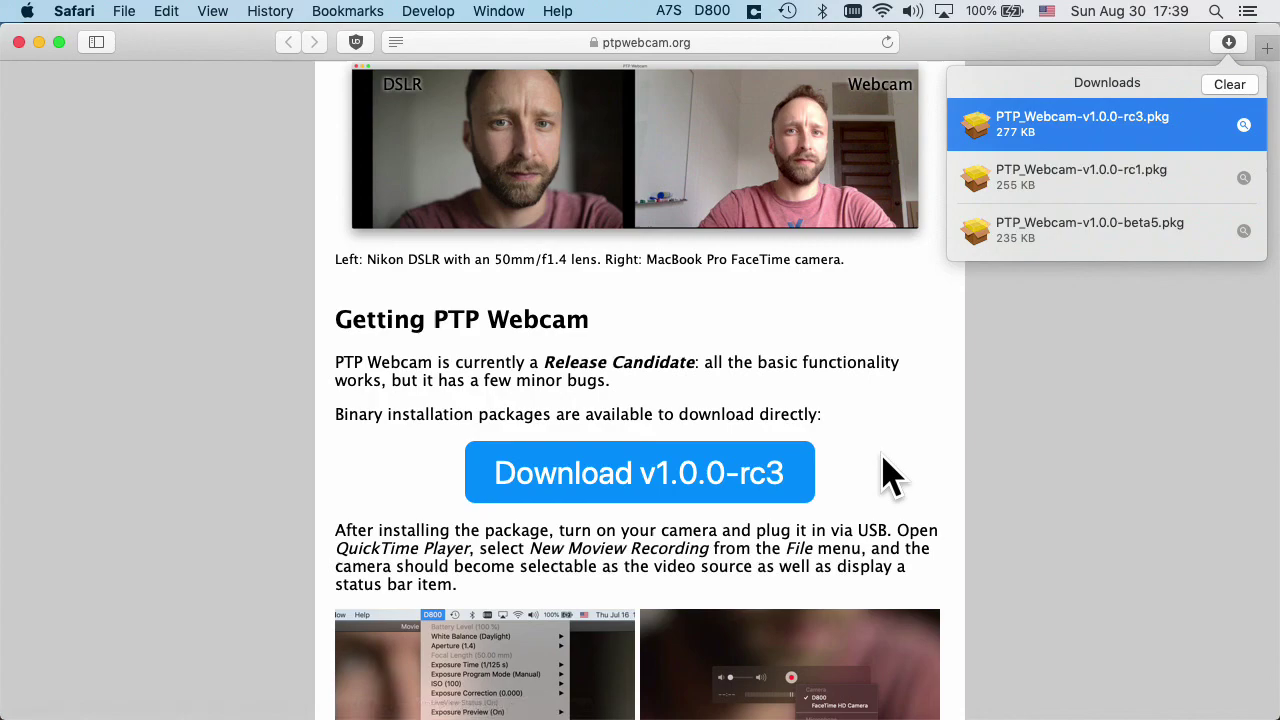
Launch QuickTime Player and start a new movie recording.
key("super+Tab")
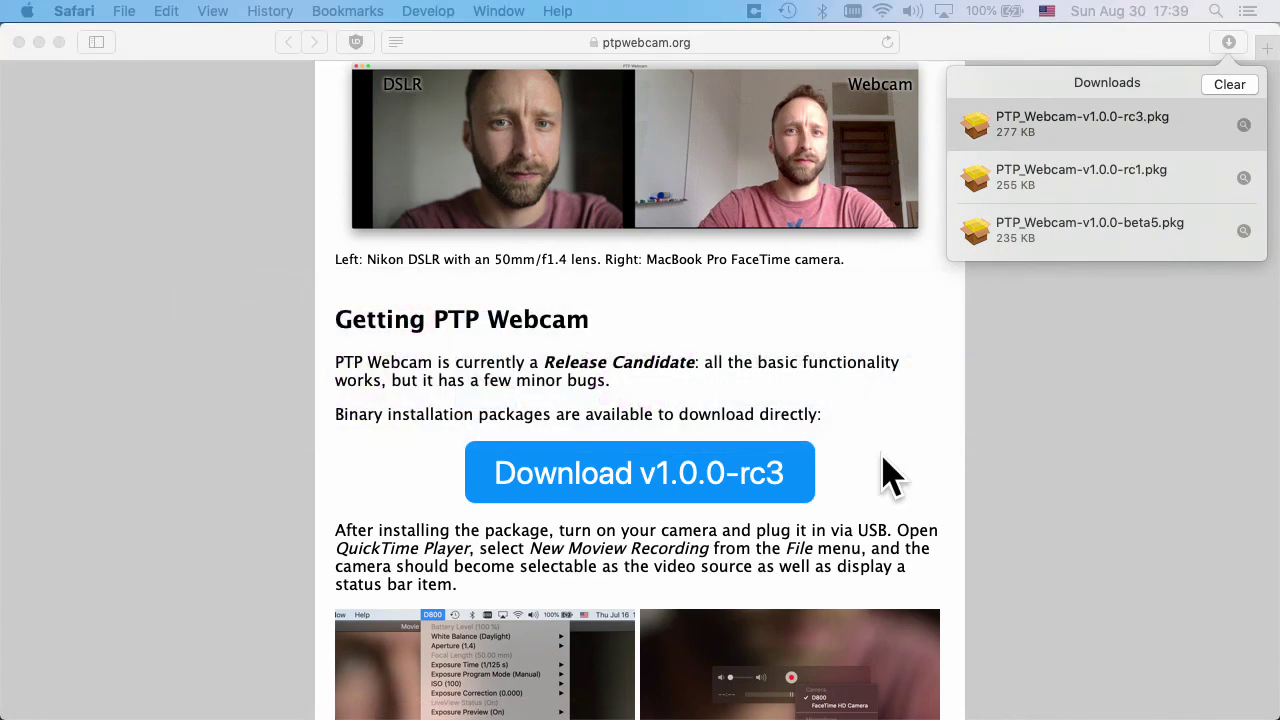
key("super+space")
type("quci")
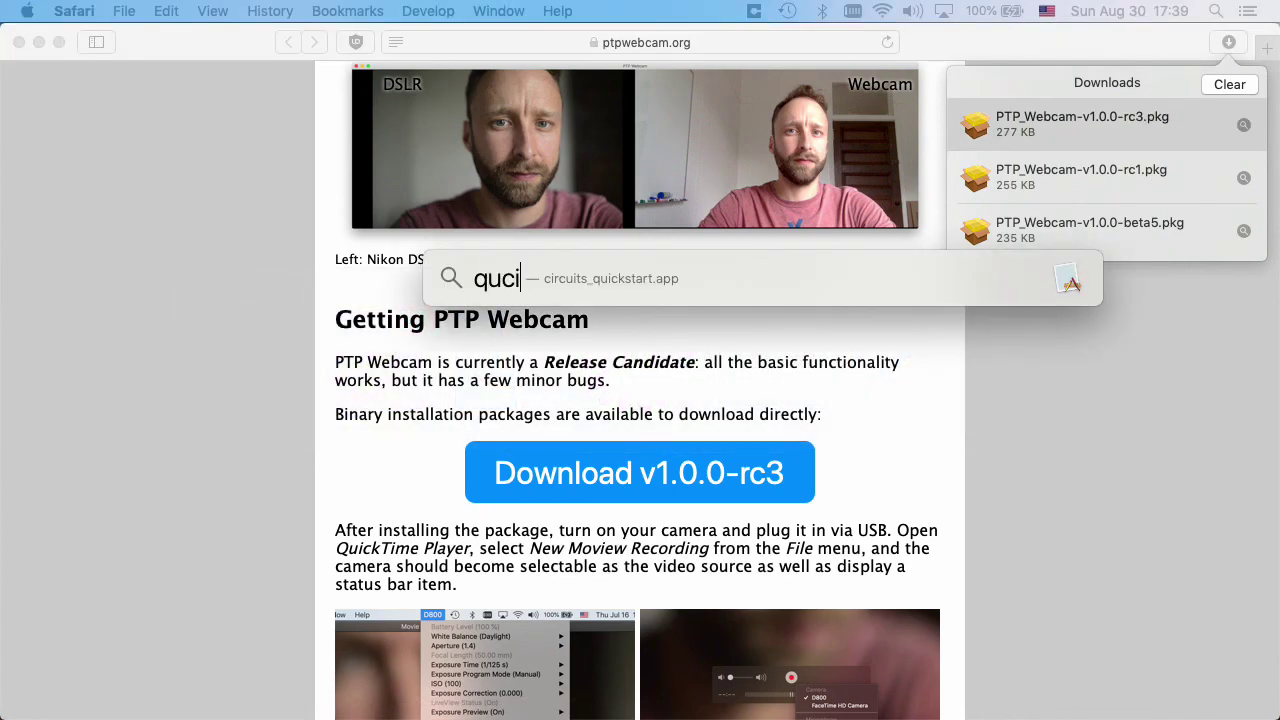
key("BackSpace")
key("BackSpace")
type("ick")
key("Return")
left_click(172, 18)
mouse_move(210, 12)
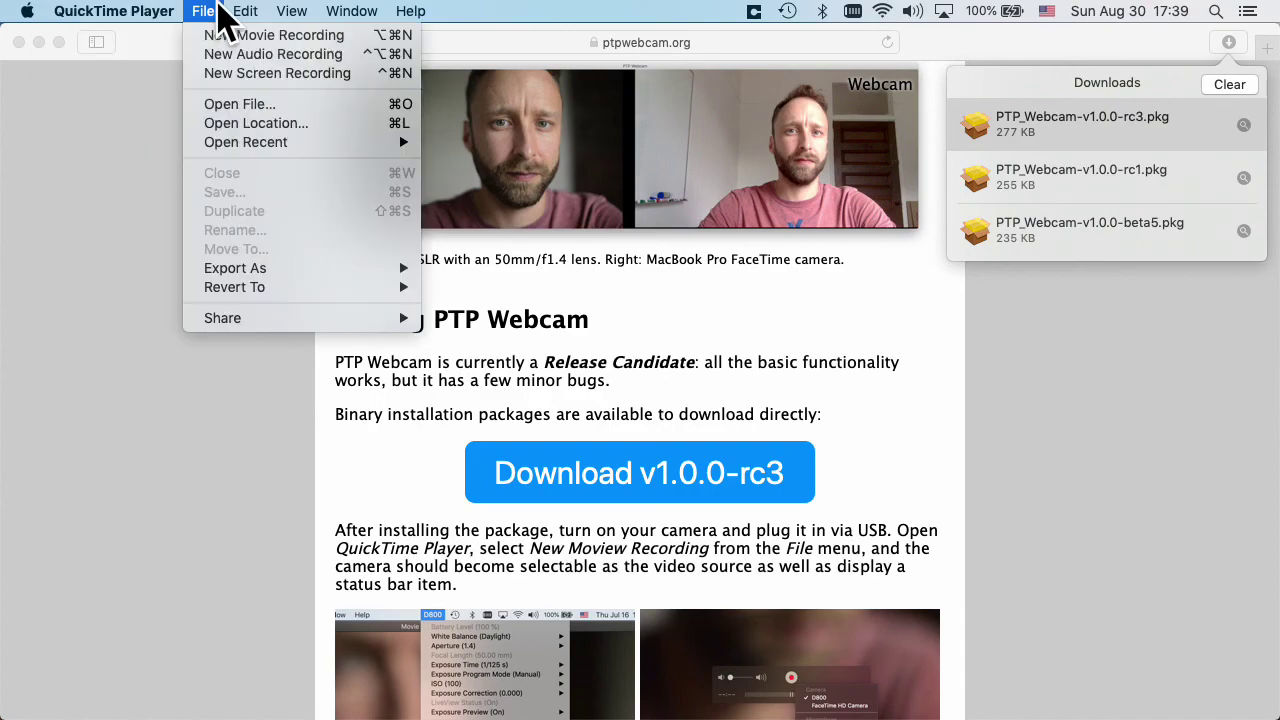
left_click(260, 35)
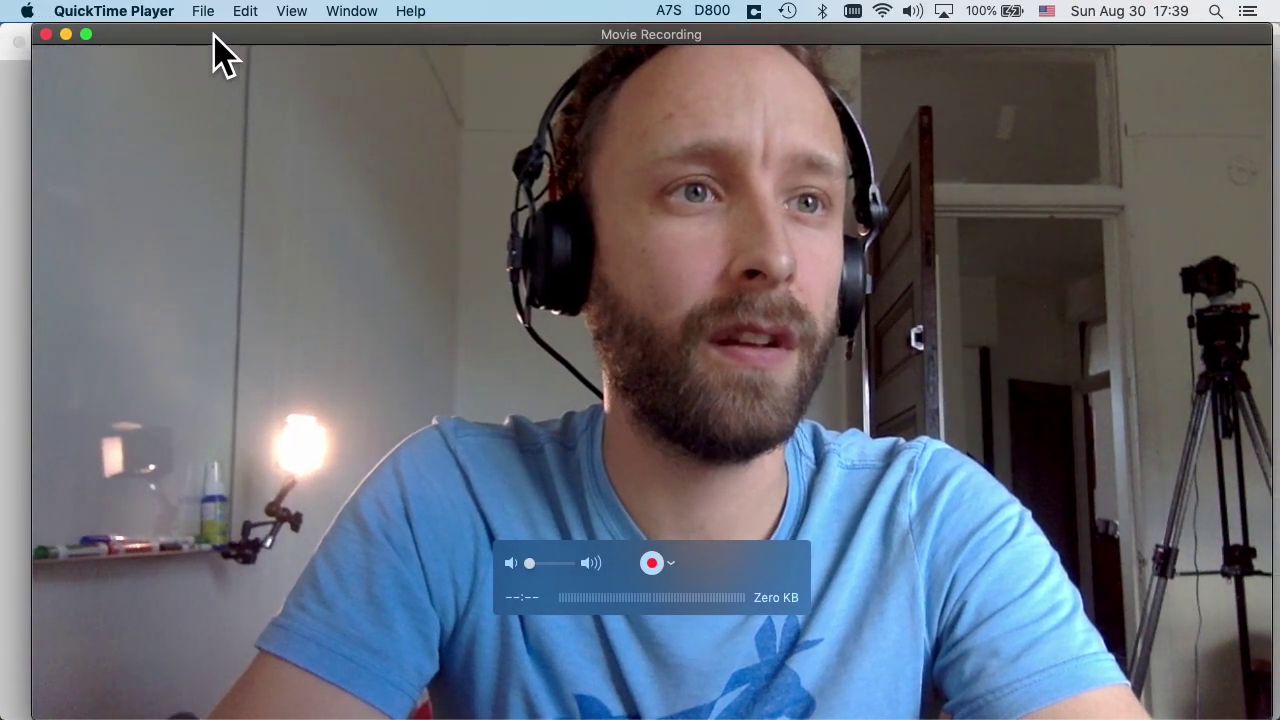
Set the recording's camera to the D800 and enlarge the video to fit the screen.
left_click_drag(223, 54, 170, 52)
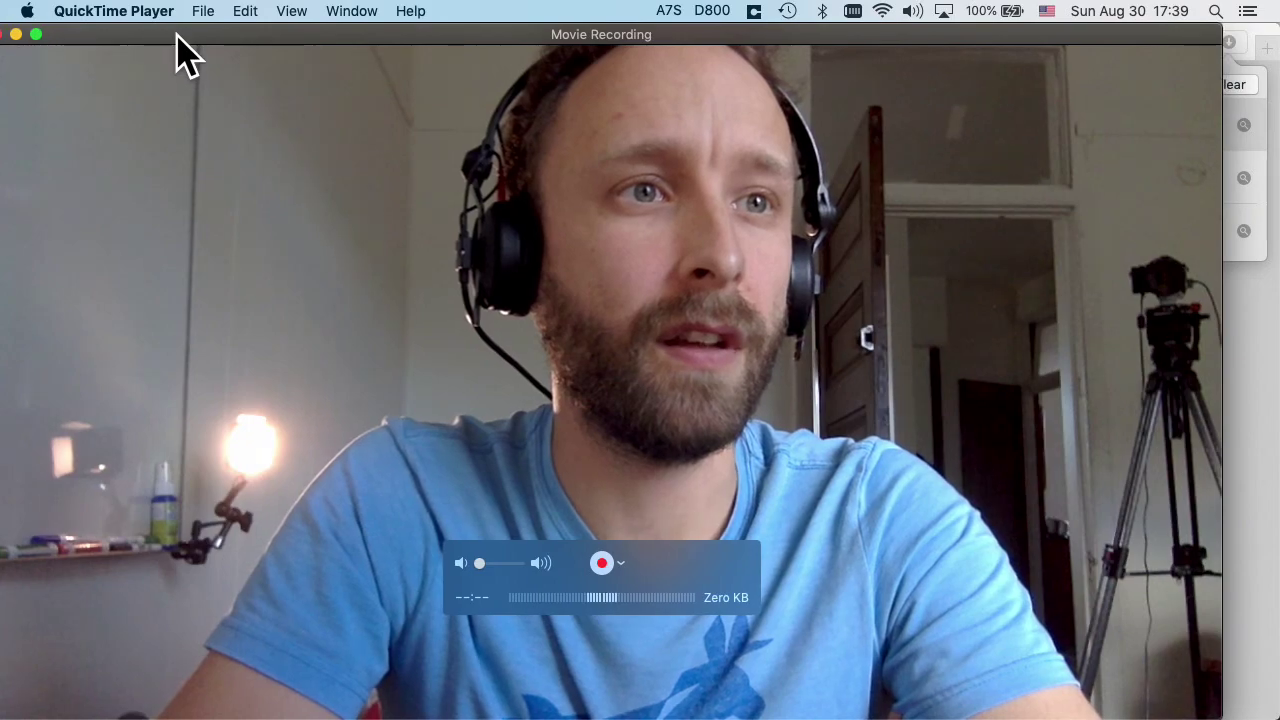
left_click(621, 564)
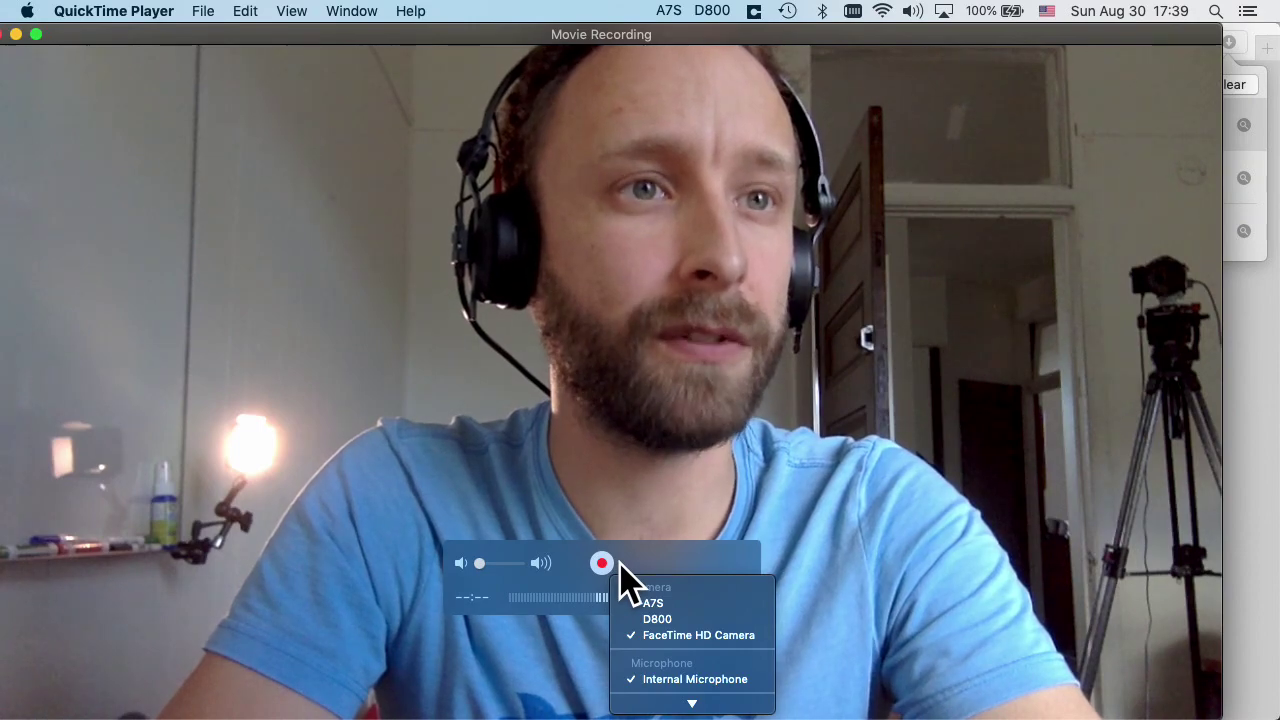
left_click(700, 618)
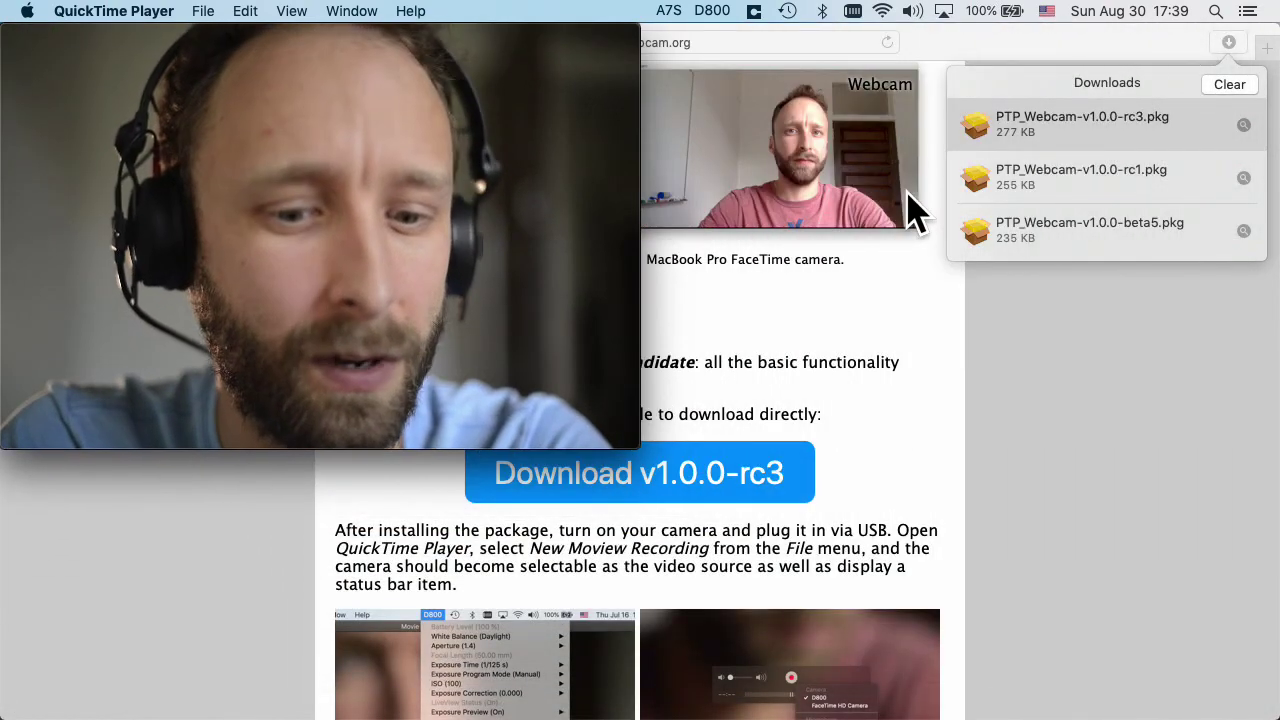
key("super+1")
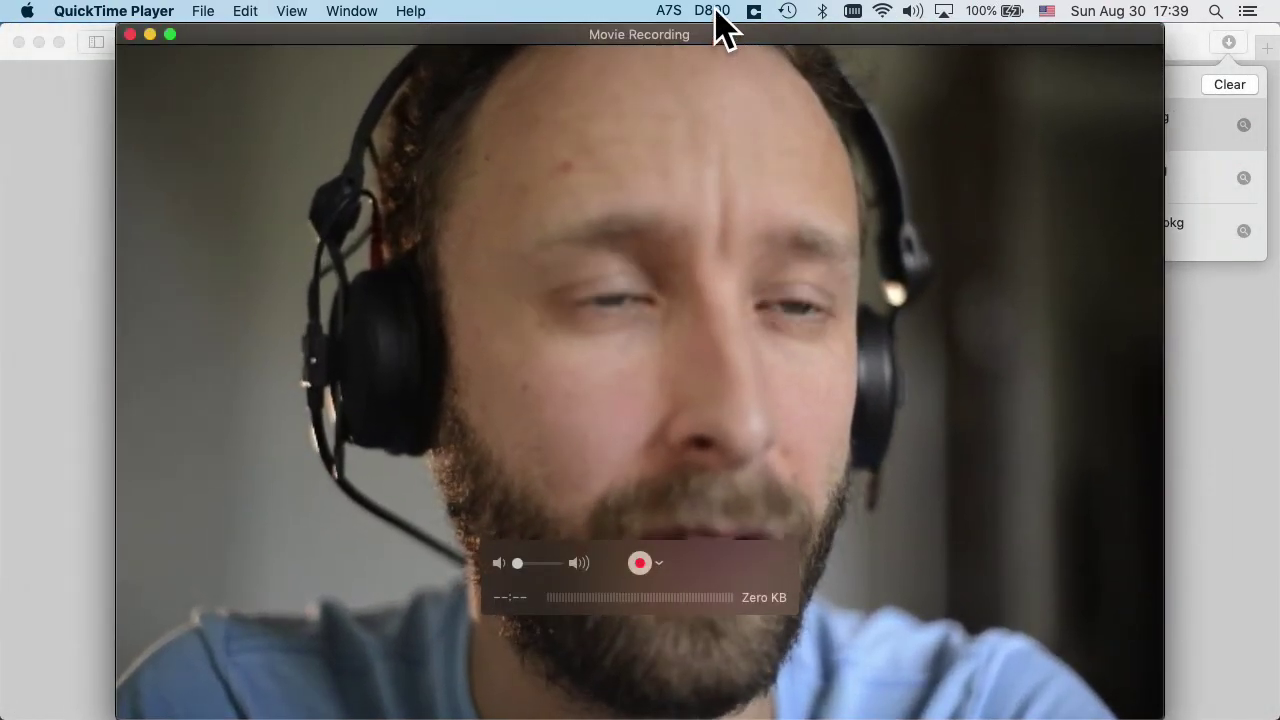
Set the D800's ISO to 250.
left_click(714, 12)
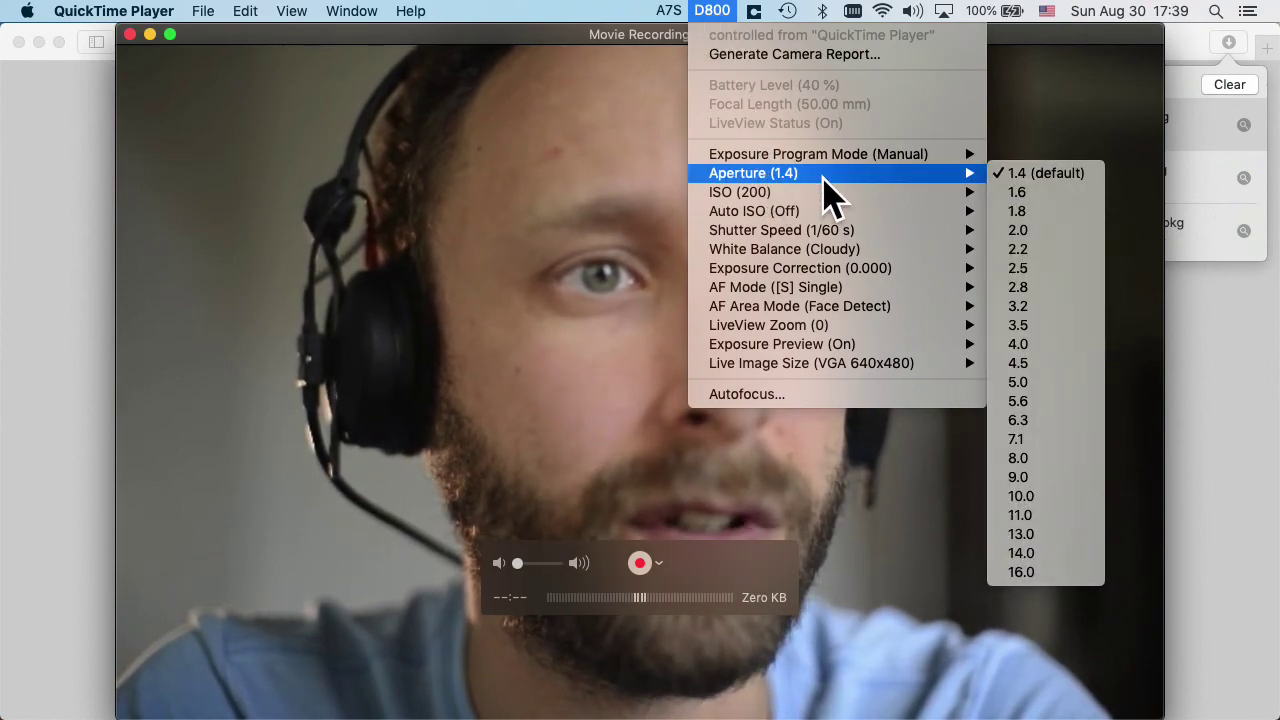
mouse_move(826, 195)
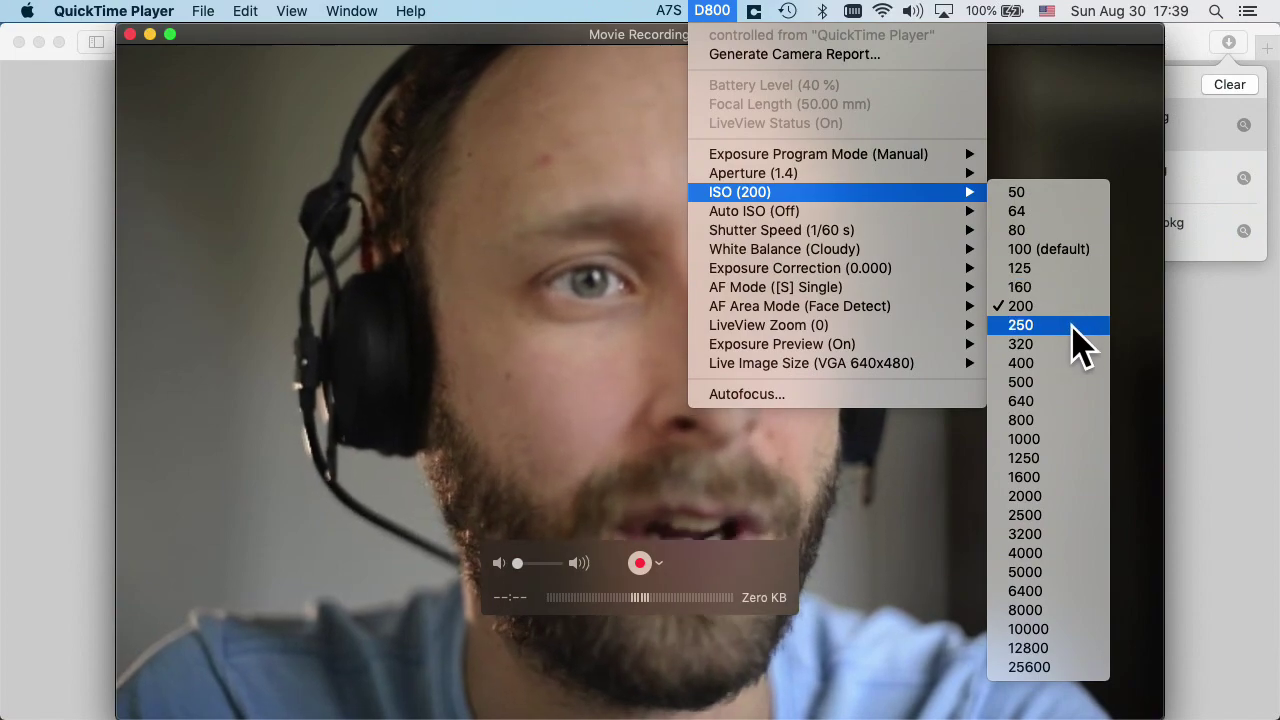
left_click(1073, 325)
Compare the available camera settings of the A7S with those of the D800.
left_click(686, 10)
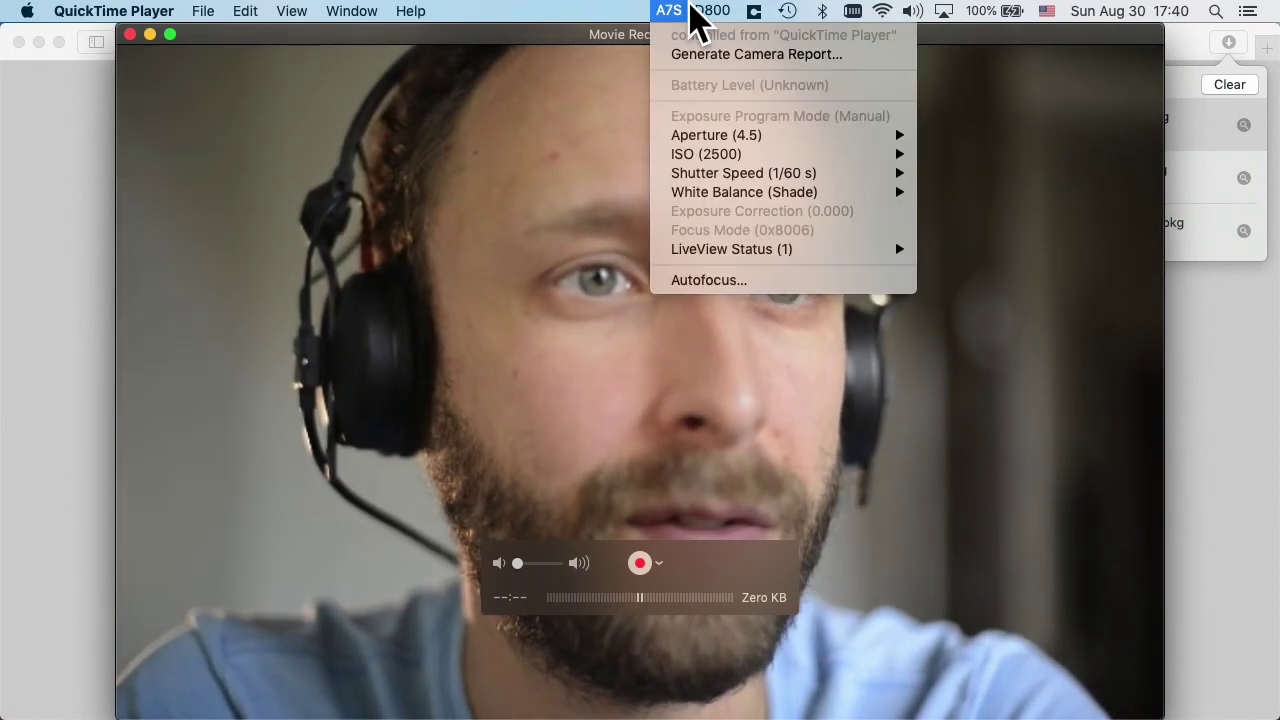
mouse_move(815, 163)
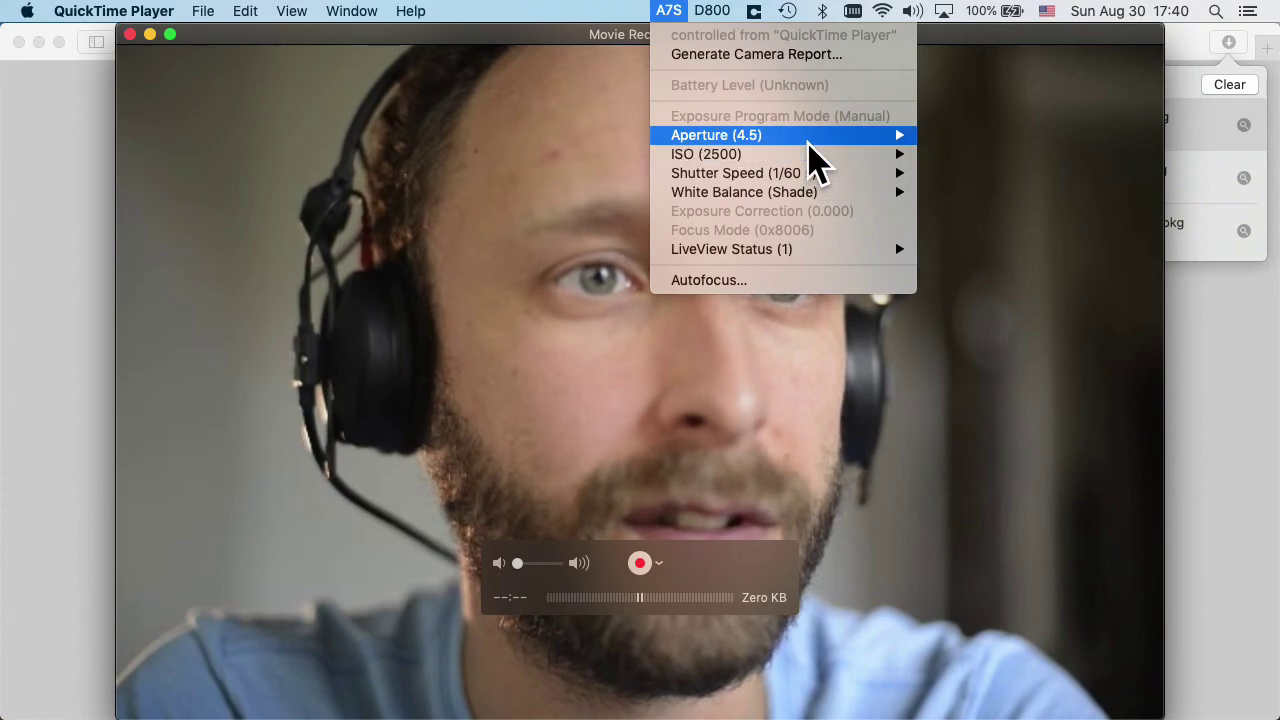
left_click(688, 14)
left_click(714, 12)
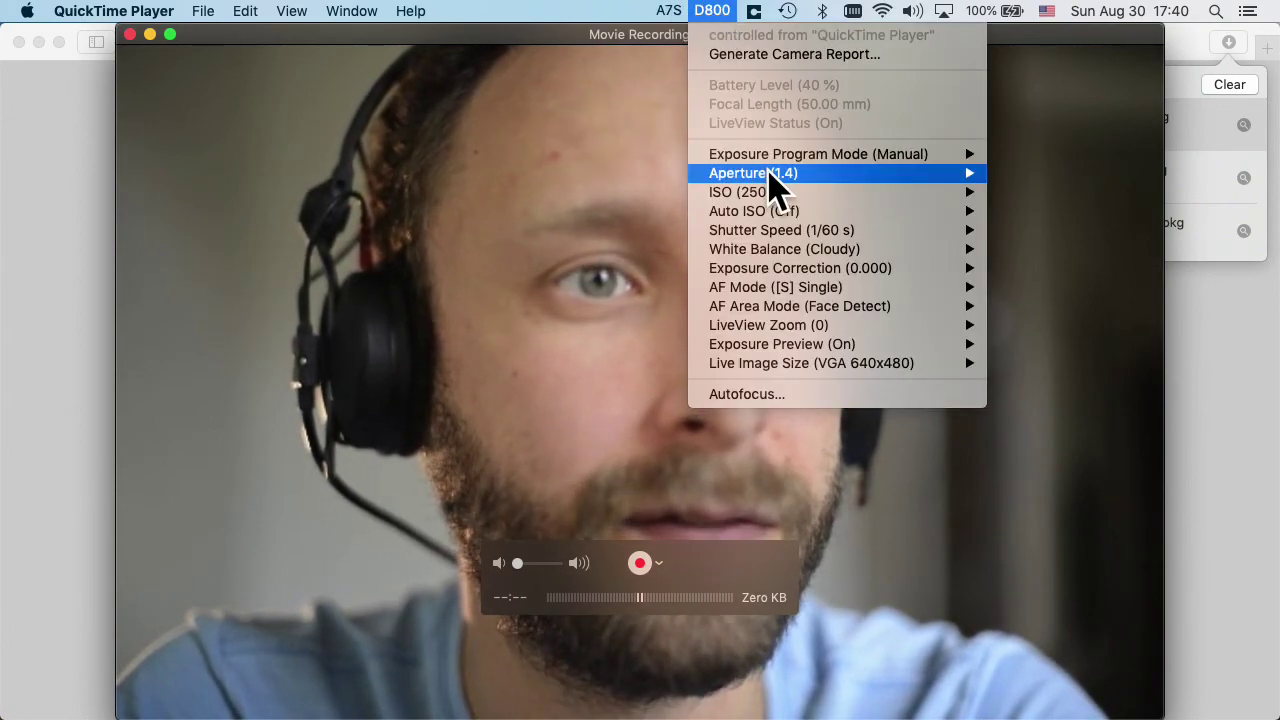
left_click(675, 20)
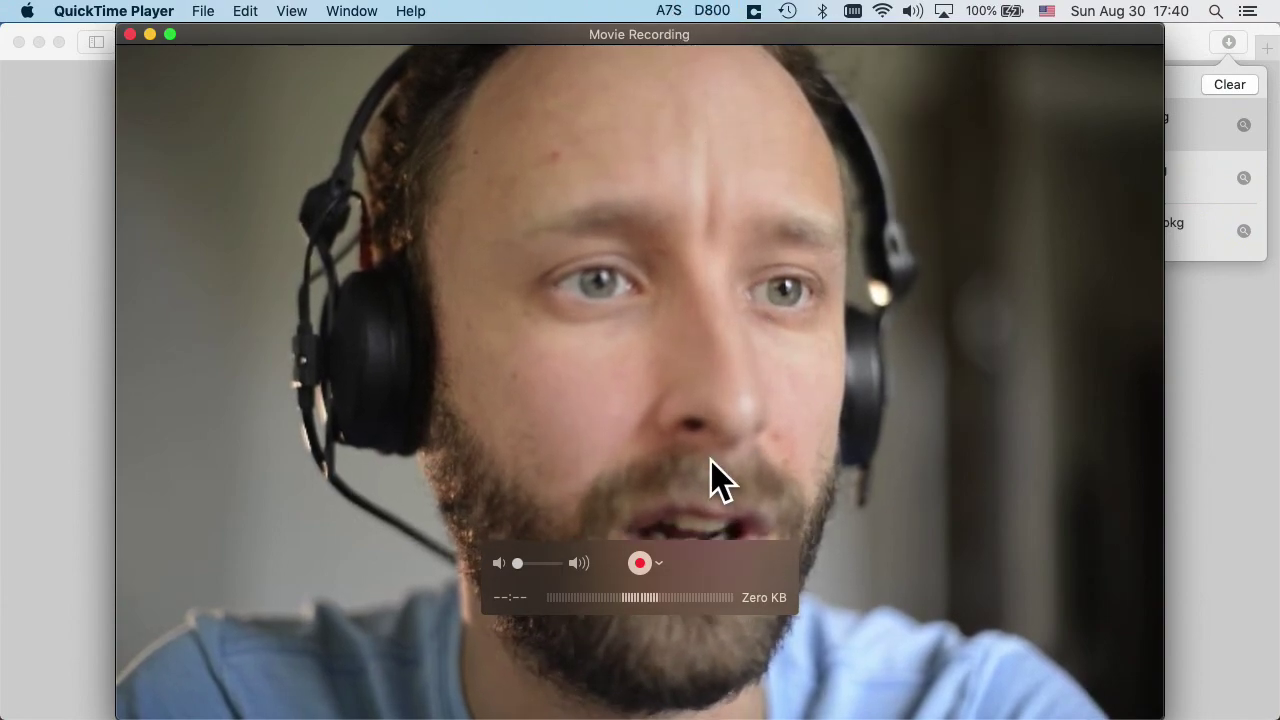
Switch the recording's camera to the A7S and fit the video to the screen.
left_click(658, 563)
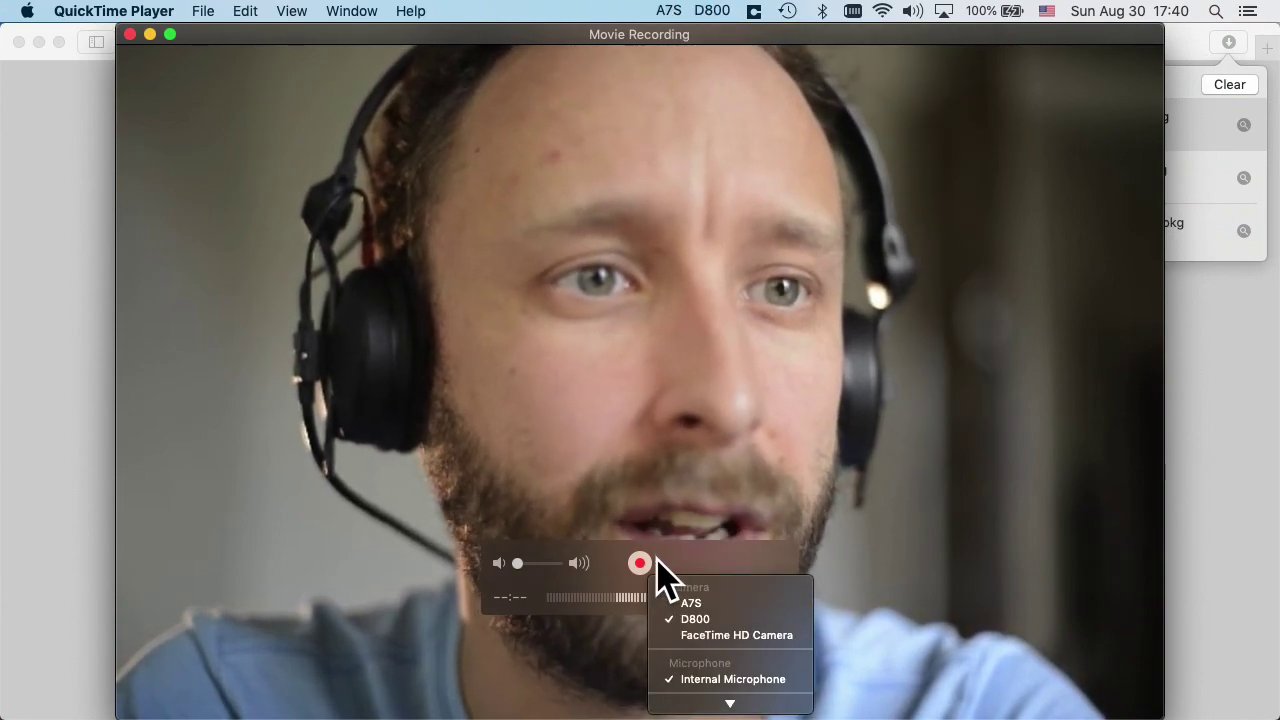
left_click(709, 604)
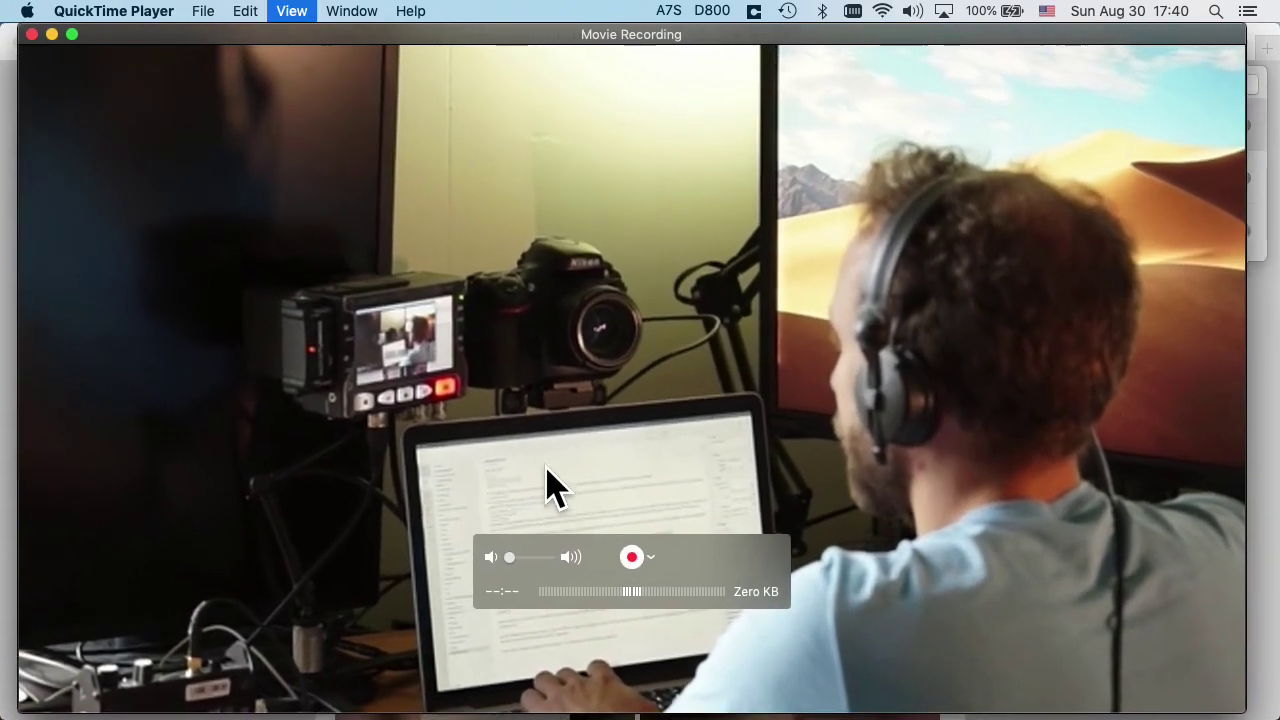
key("super+3")
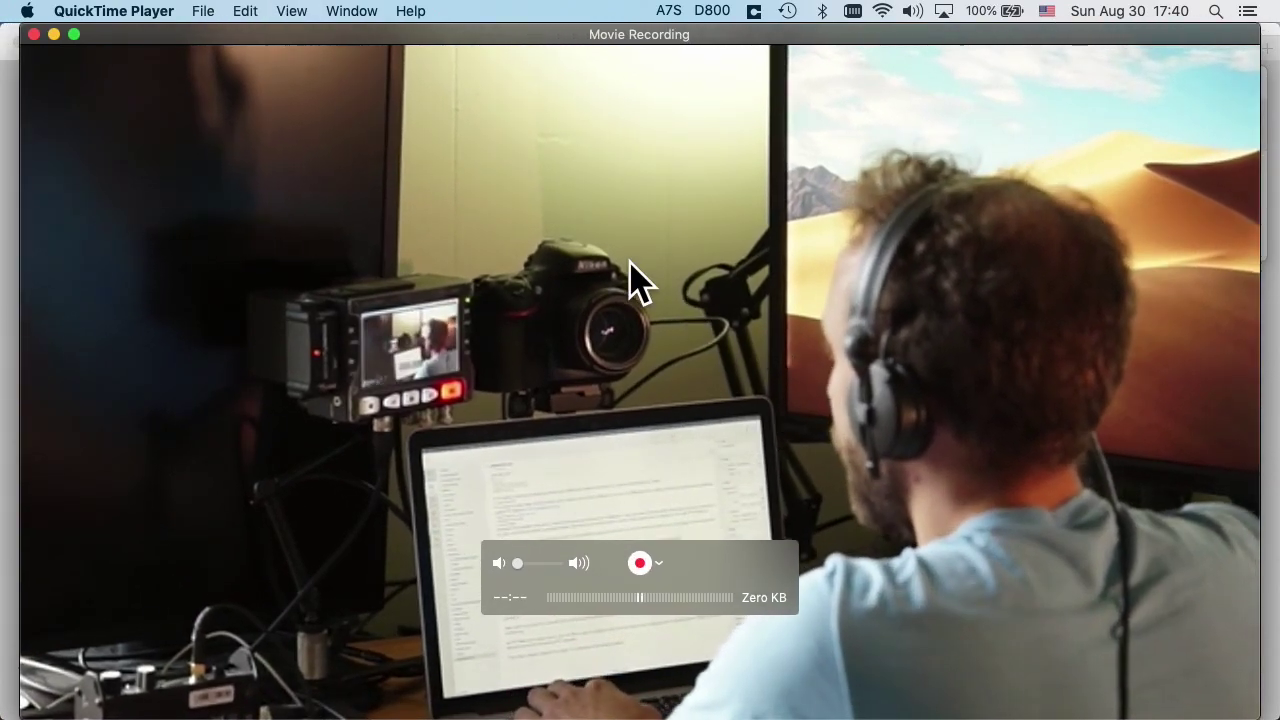
Check the D800's camera settings while the A7S is the video source.
left_click(705, 10)
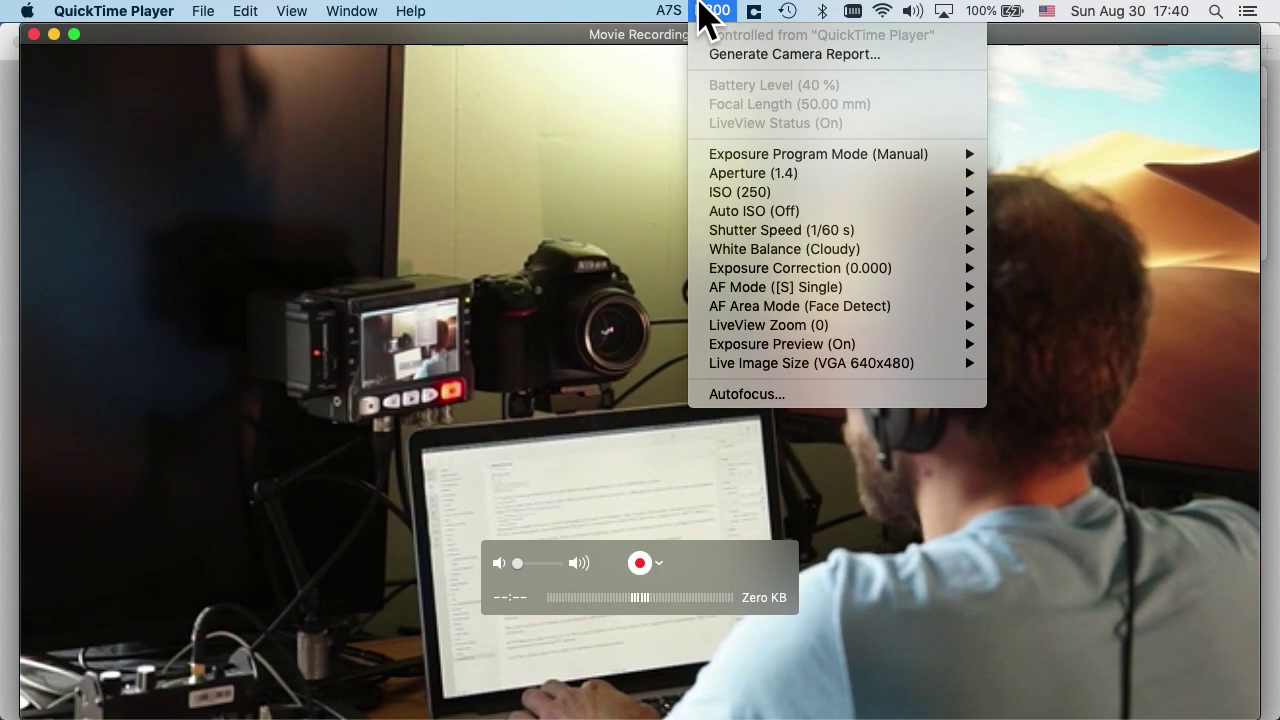
left_click(705, 12)
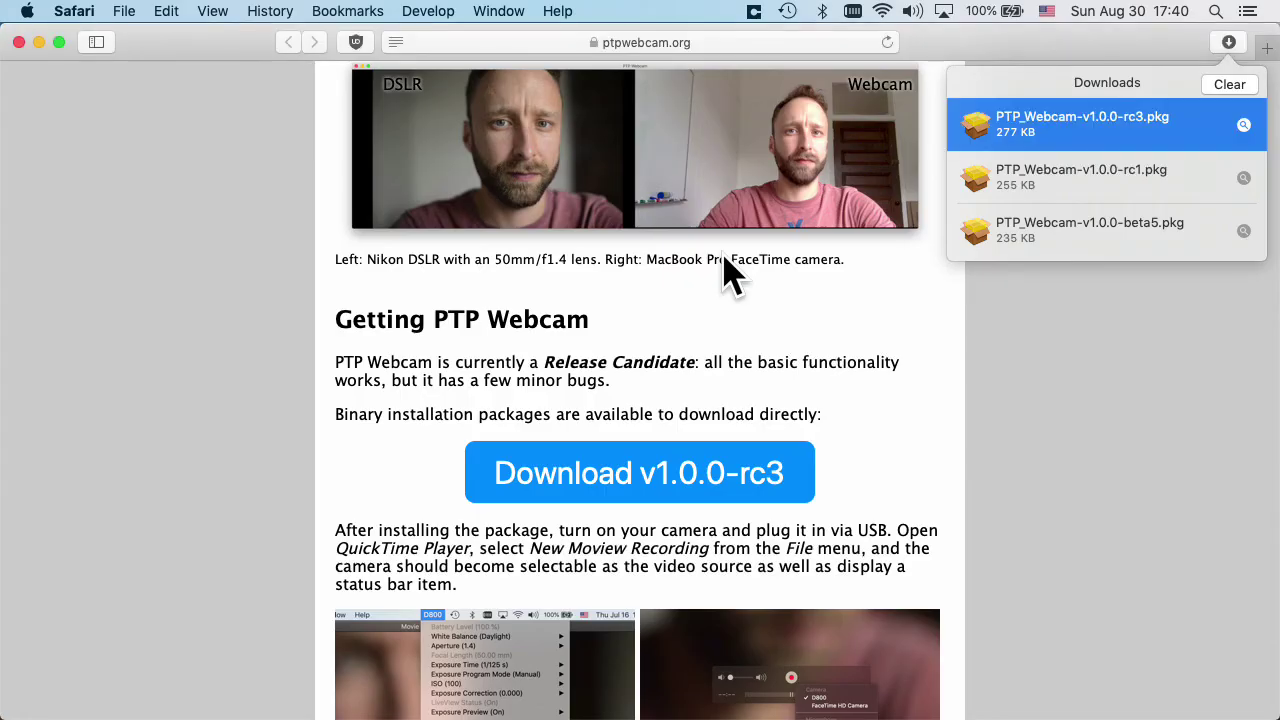
Switch from the browser to Zoom by launching it through a system search for "zoom".
key("super+space")
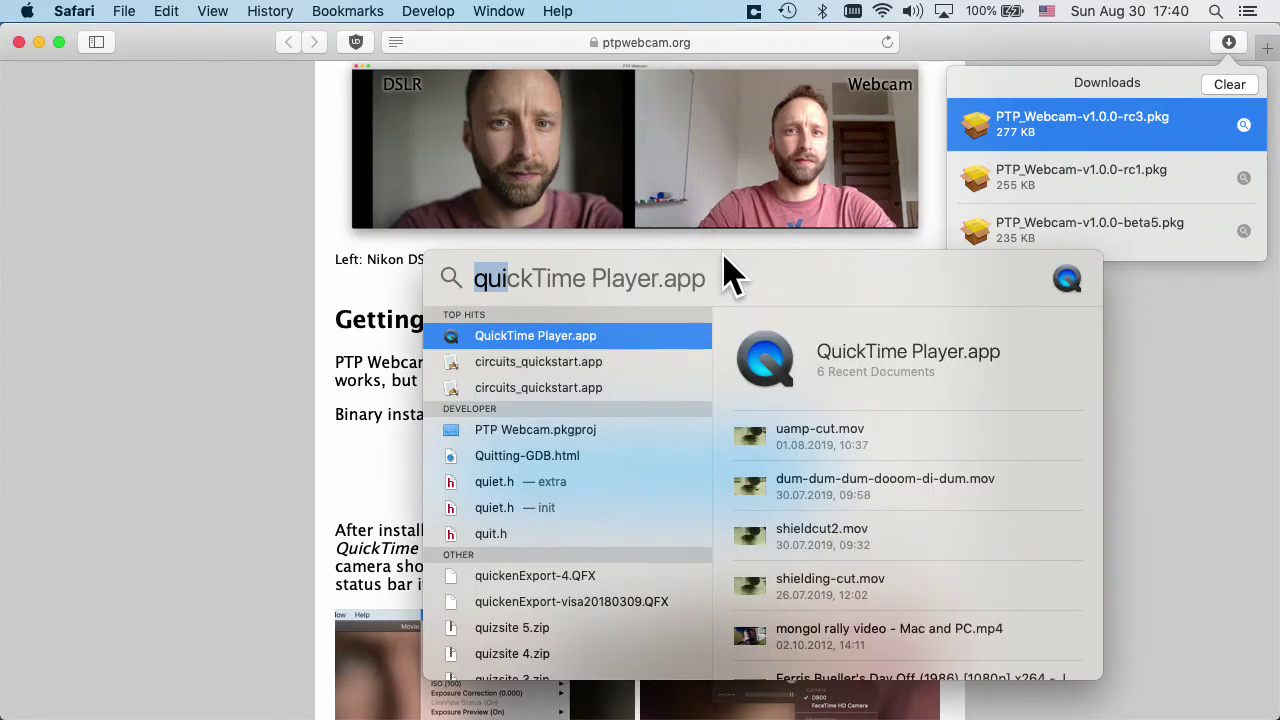
type("zoom")
key("Return")
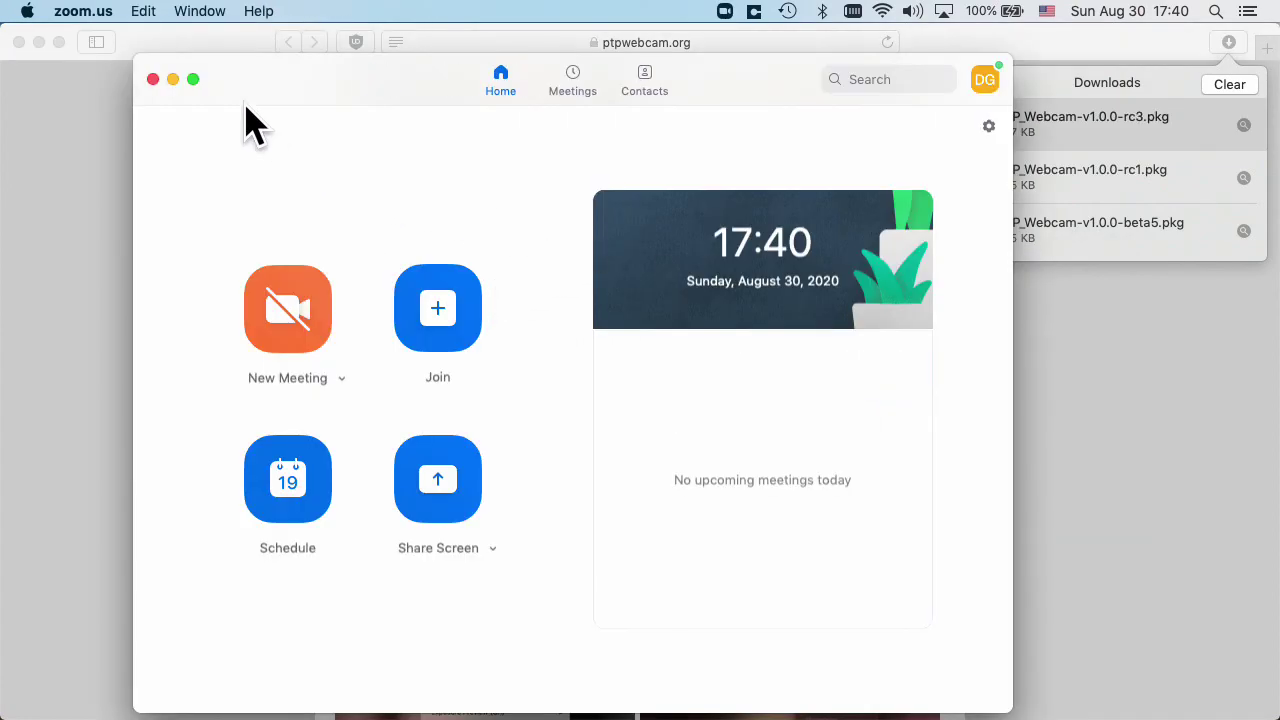
Open Zoom's video settings and select the A7S as the camera.
left_click(80, 11)
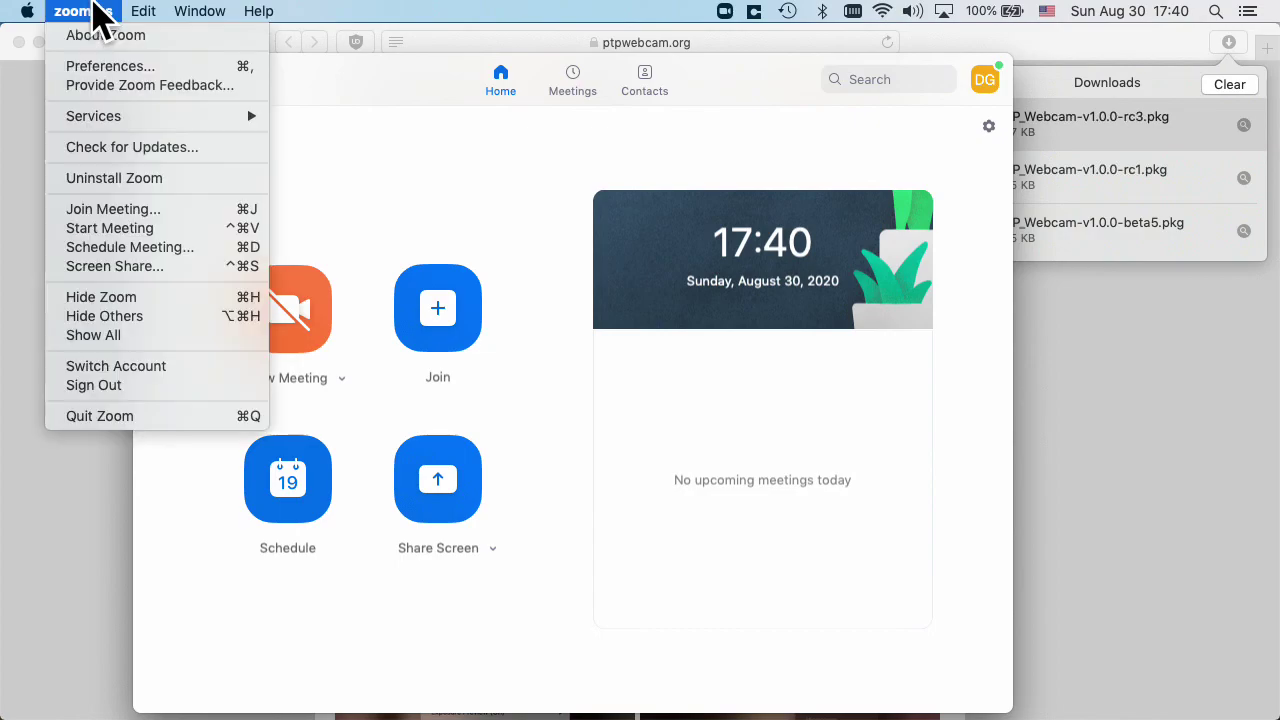
left_click(112, 66)
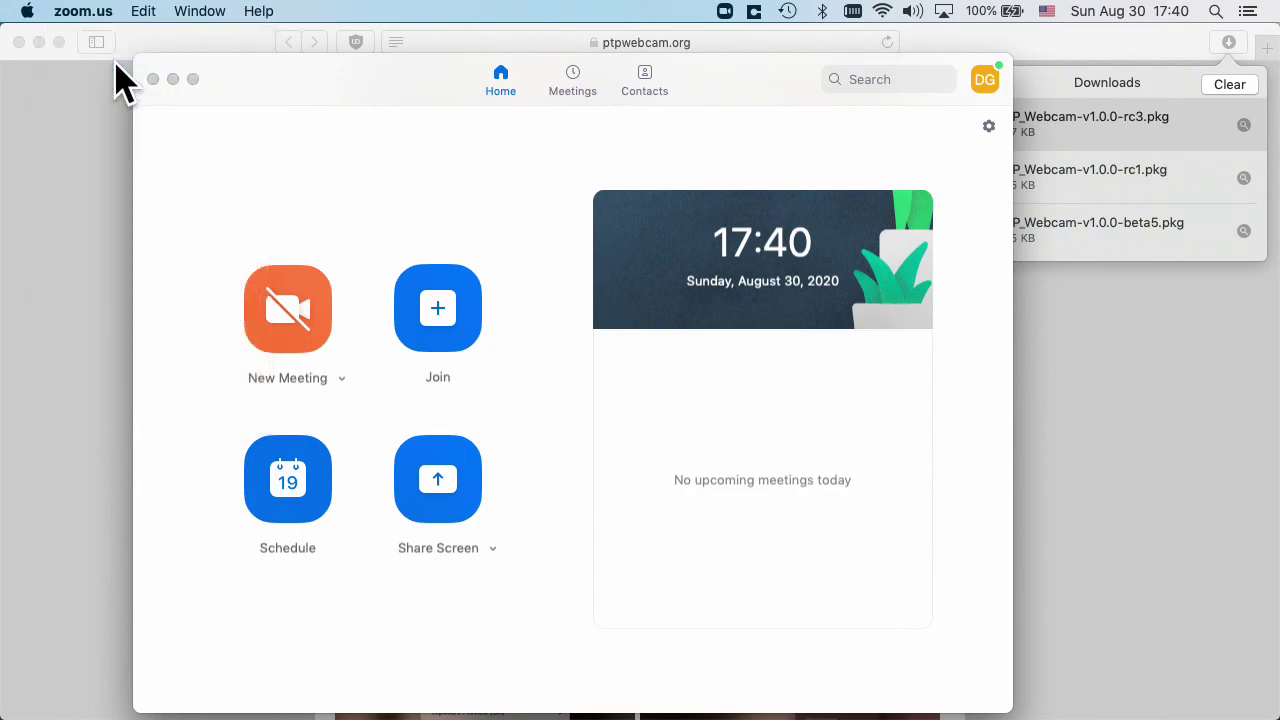
left_click(358, 158)
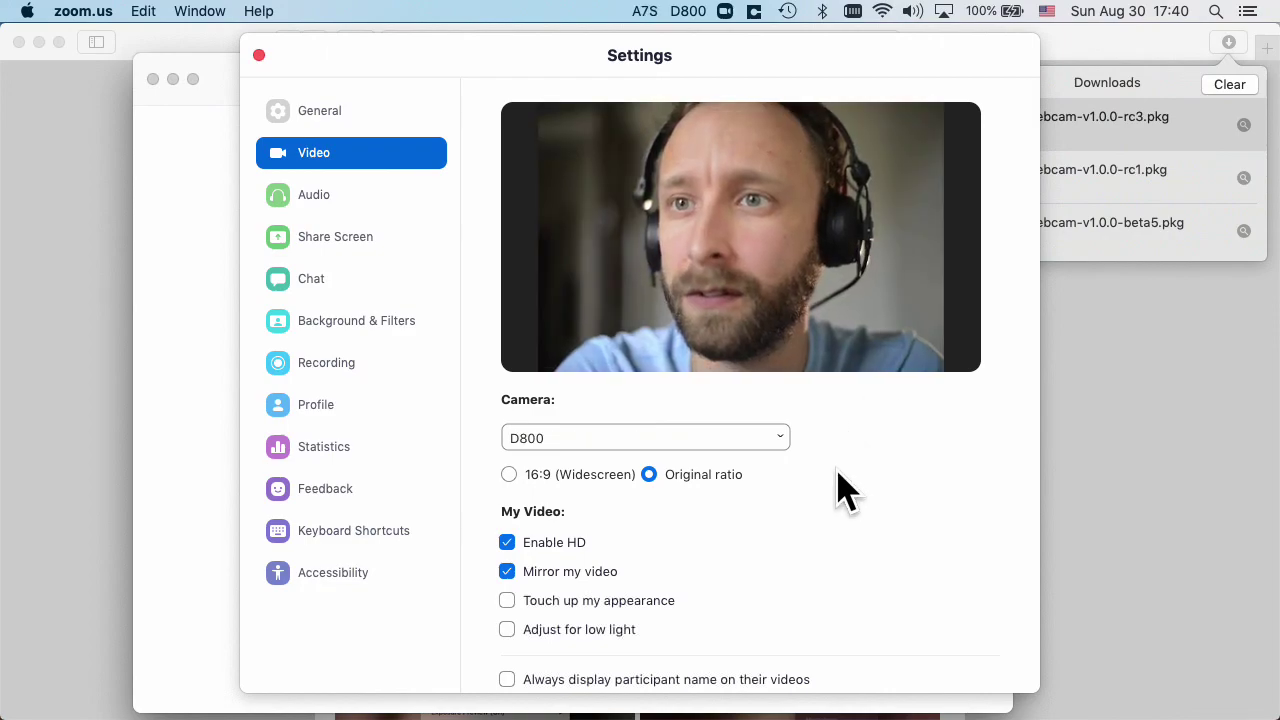
left_click(737, 440)
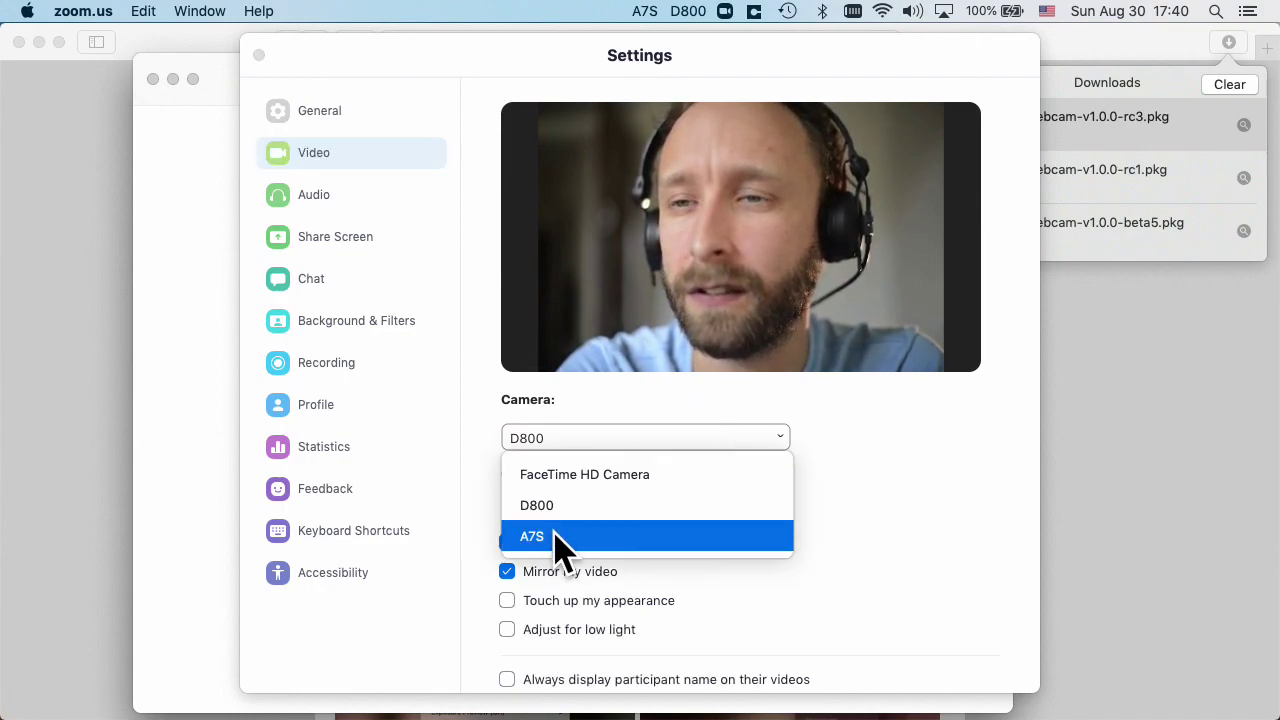
left_click(640, 538)
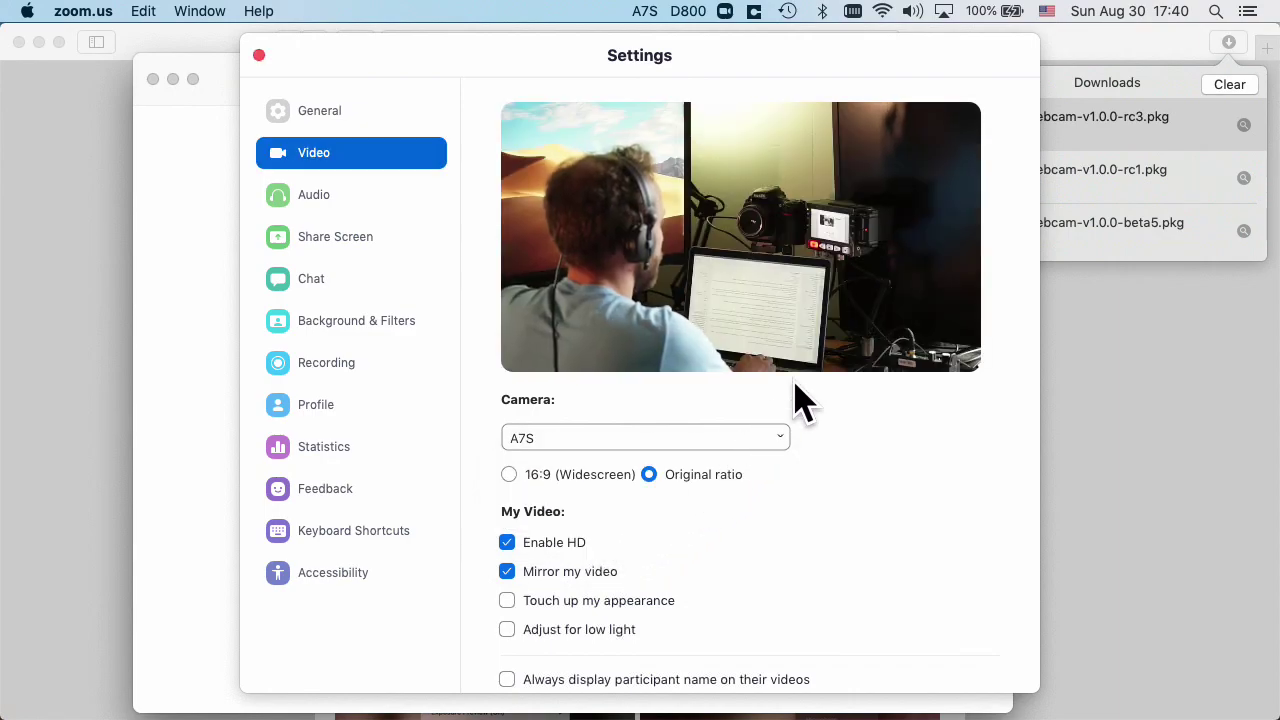
Set the camera back to the D800 in the video settings and close the settings.
left_click(680, 440)
left_click(666, 506)
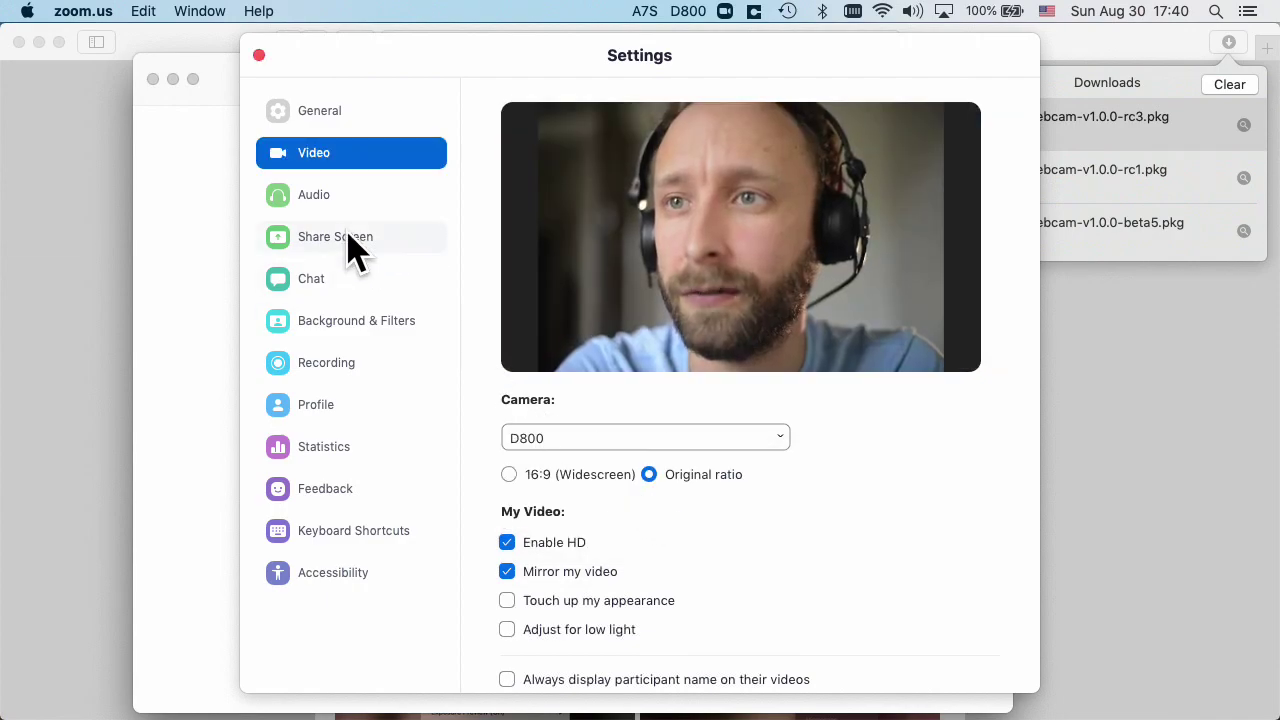
left_click(259, 56)
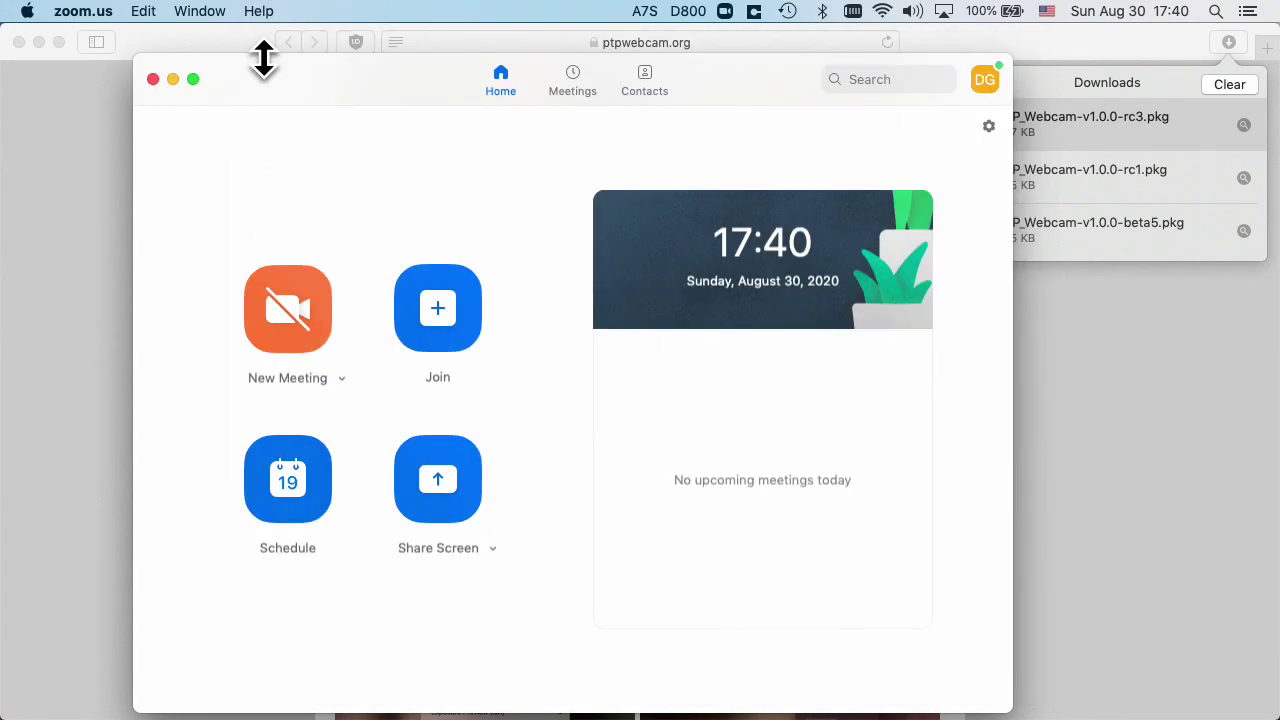
Start a new Zoom meeting and turn on its video.
left_click(283, 312)
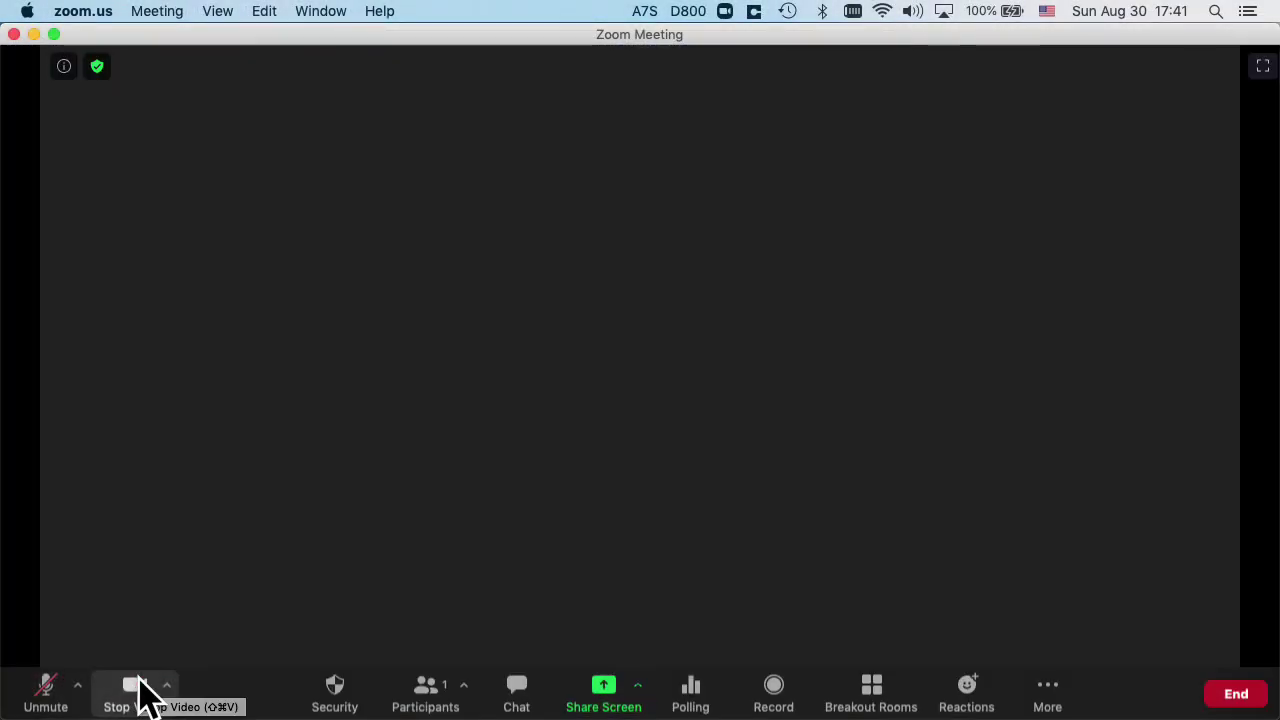
left_click(137, 686)
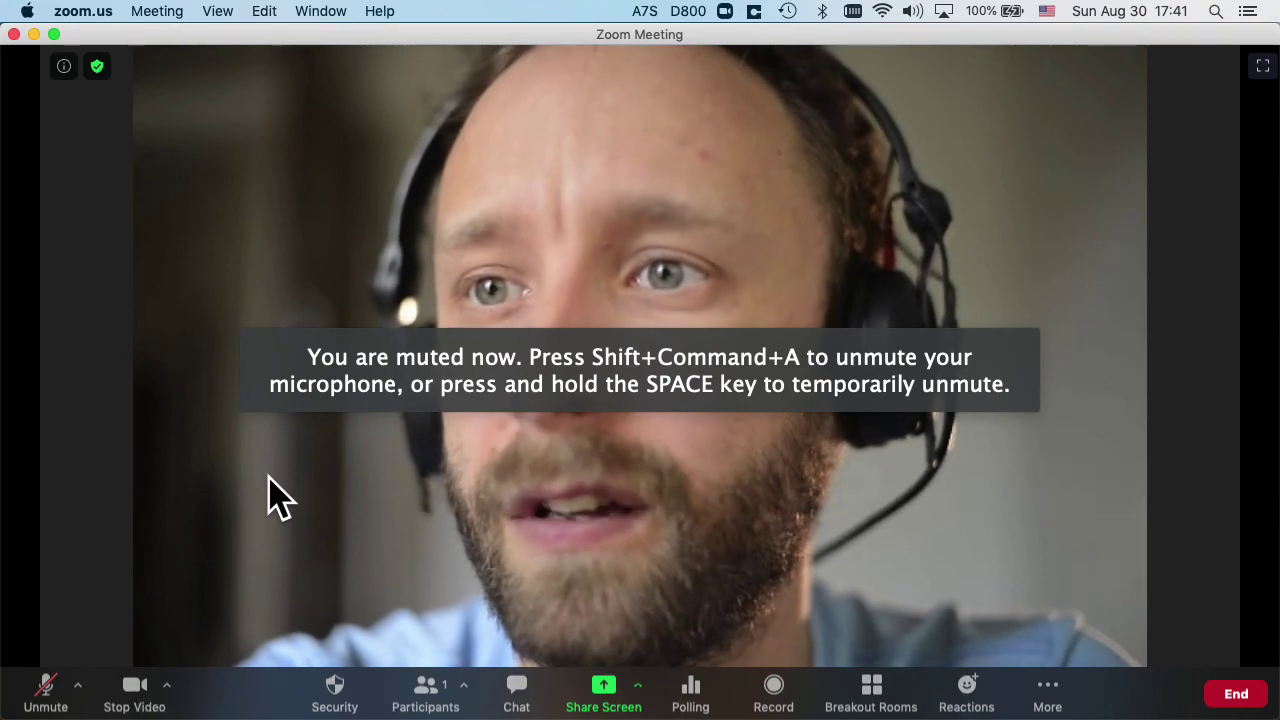
Switch the meeting's camera to the A7S and back to the D800.
left_click(167, 688)
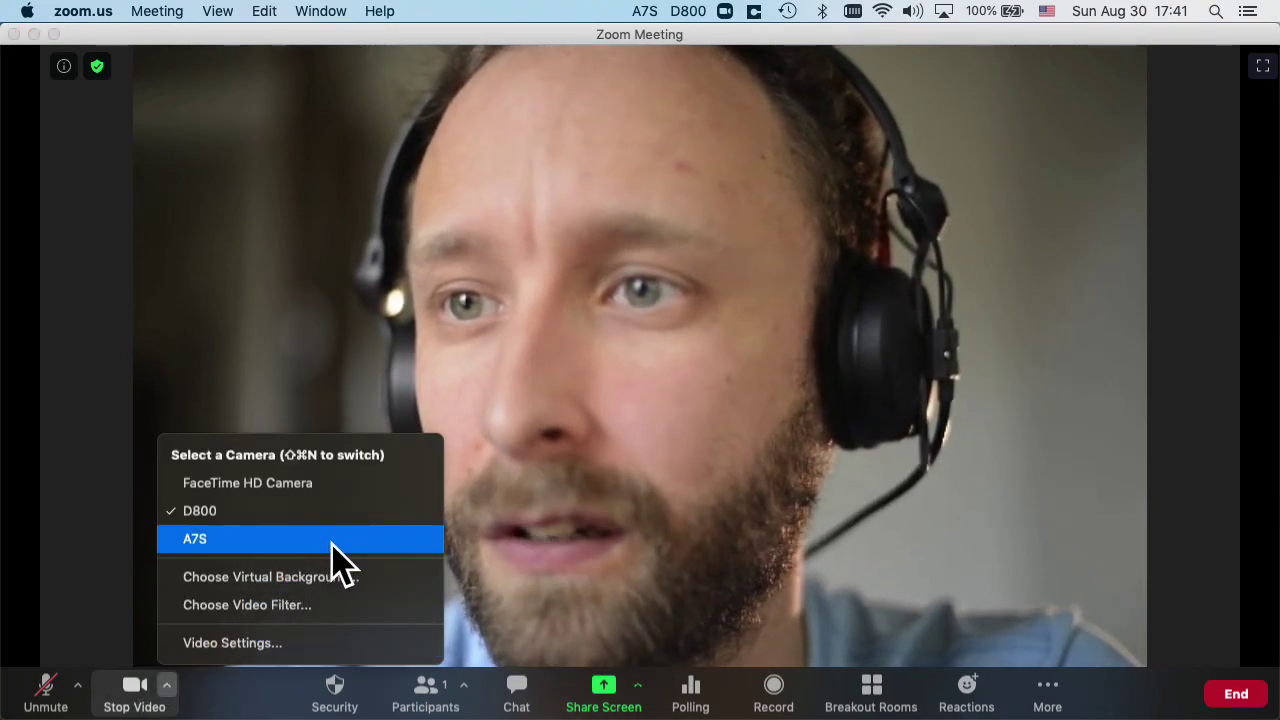
left_click(331, 540)
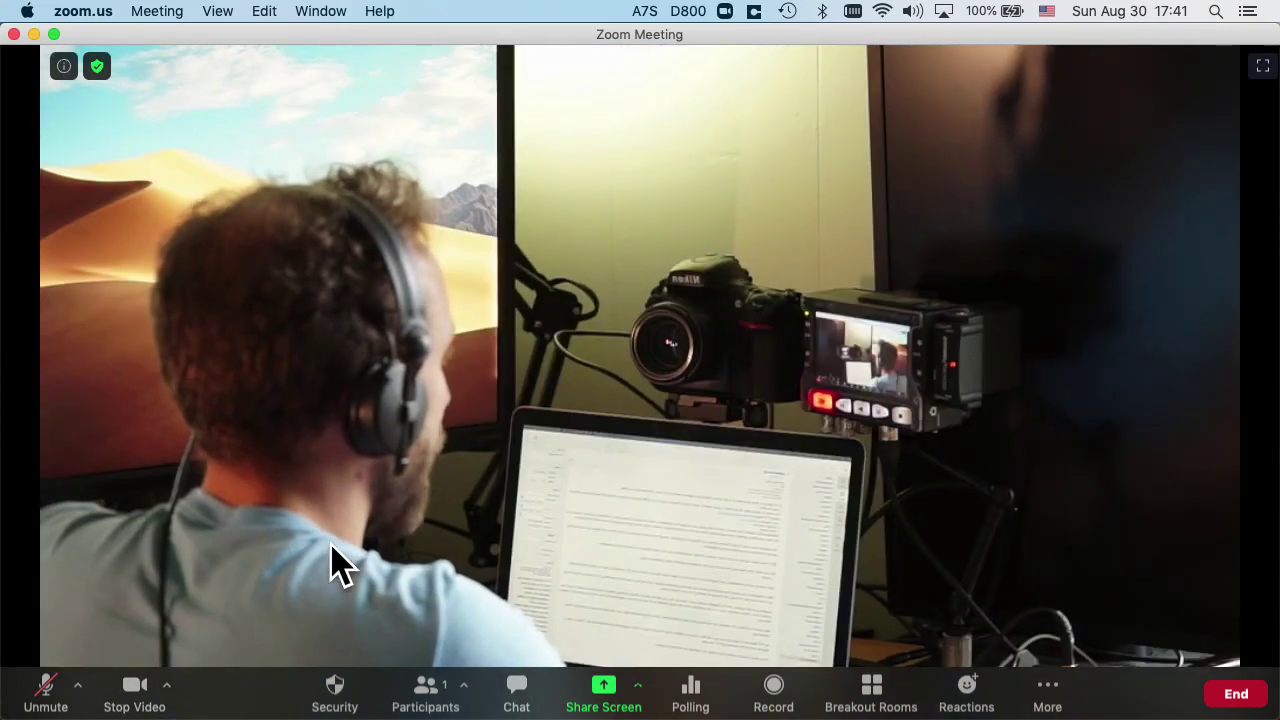
left_click(167, 688)
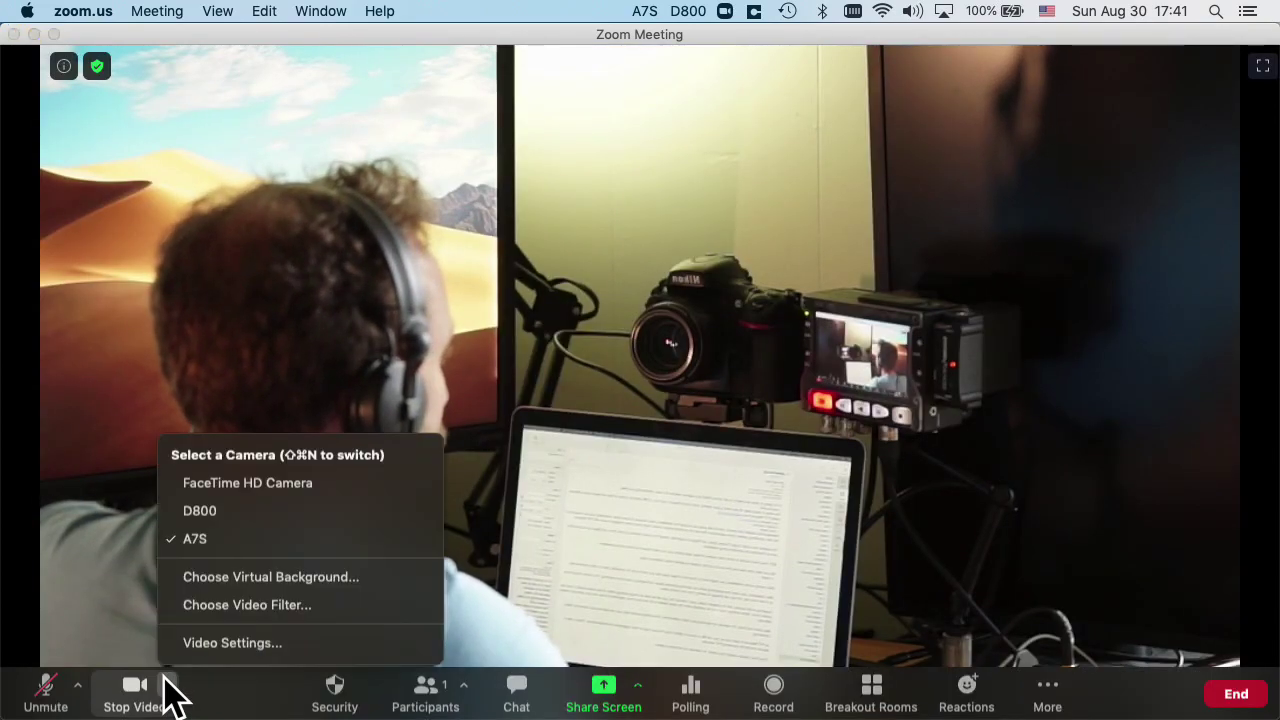
left_click(314, 516)
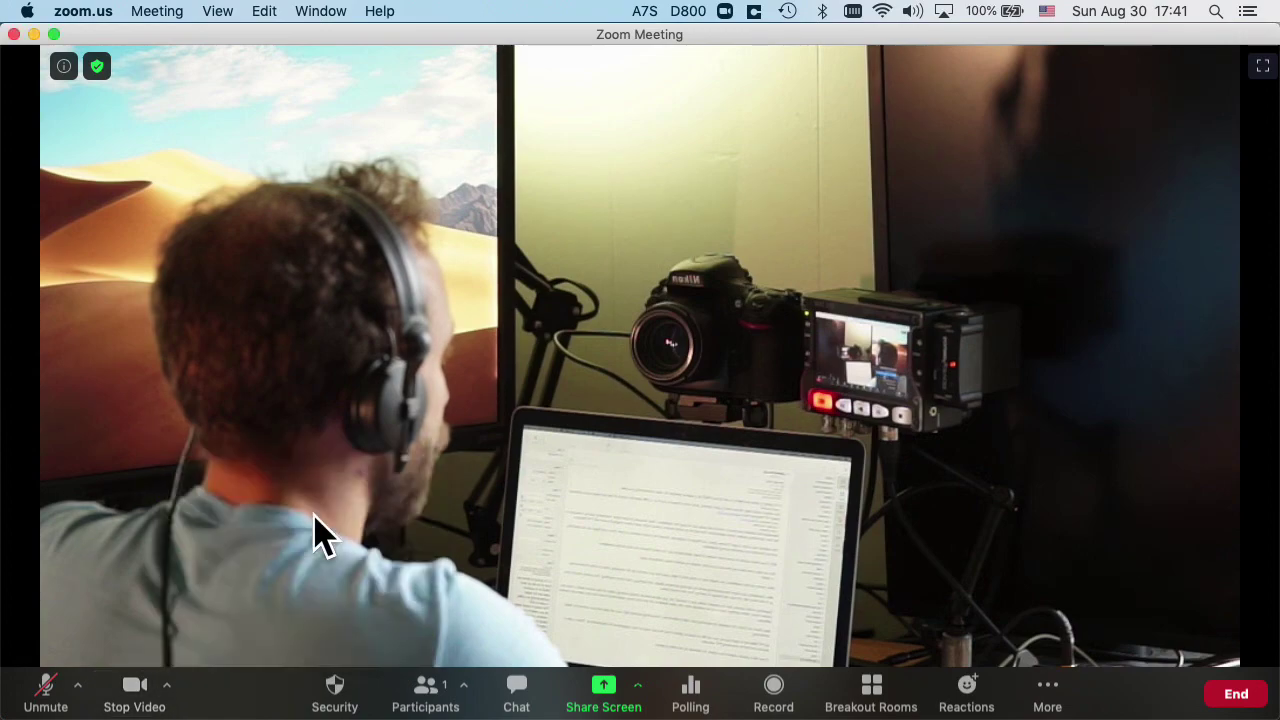